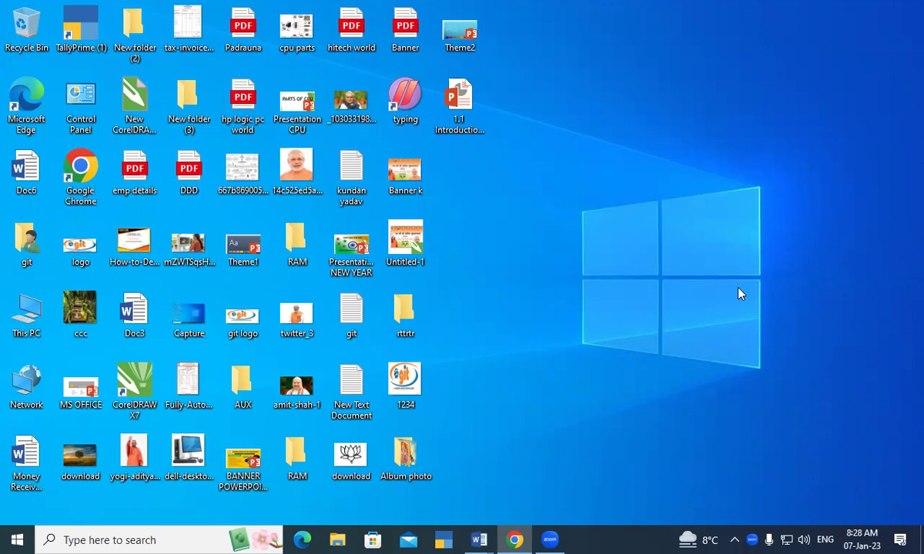
Create a new folder on the desktop and name it with the person's first name in capitals
right_click(618, 7)
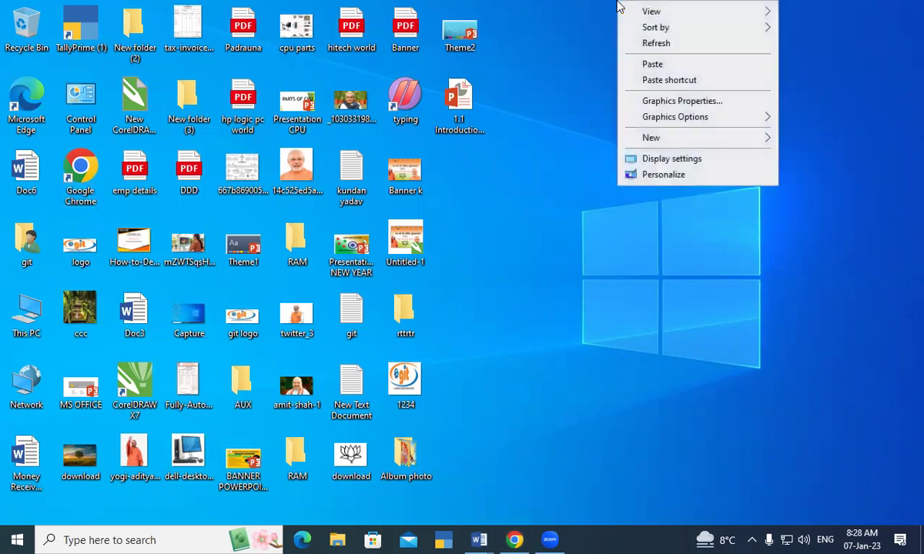
mouse_move(754, 138)
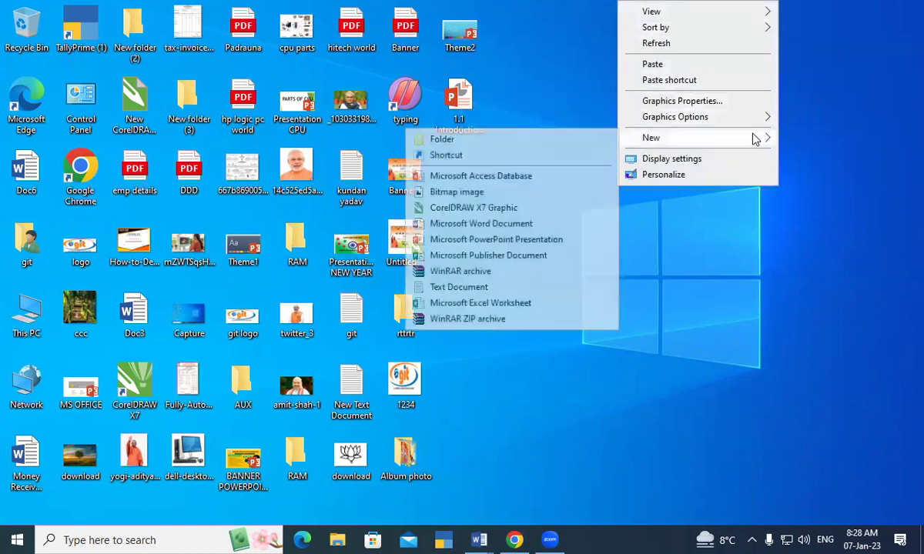
left_click(531, 141)
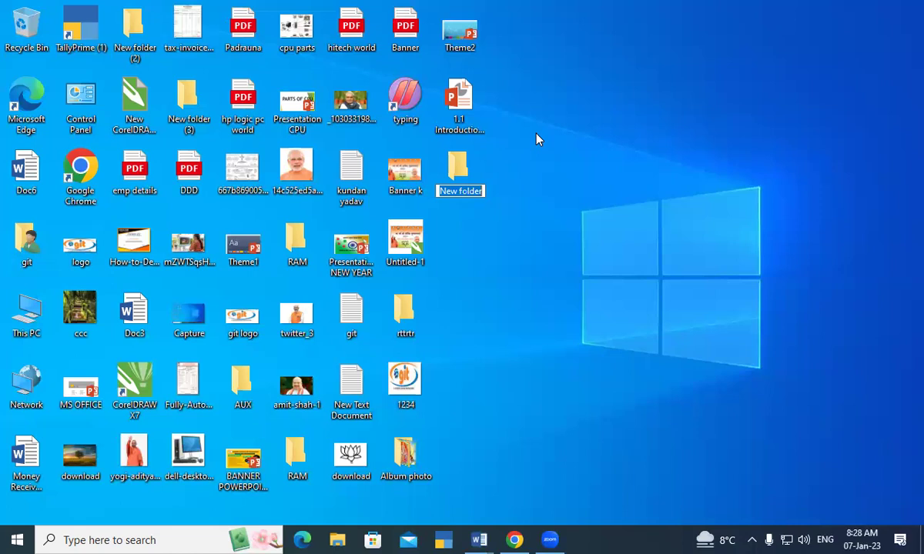
type("SARVESH")
key("Return")
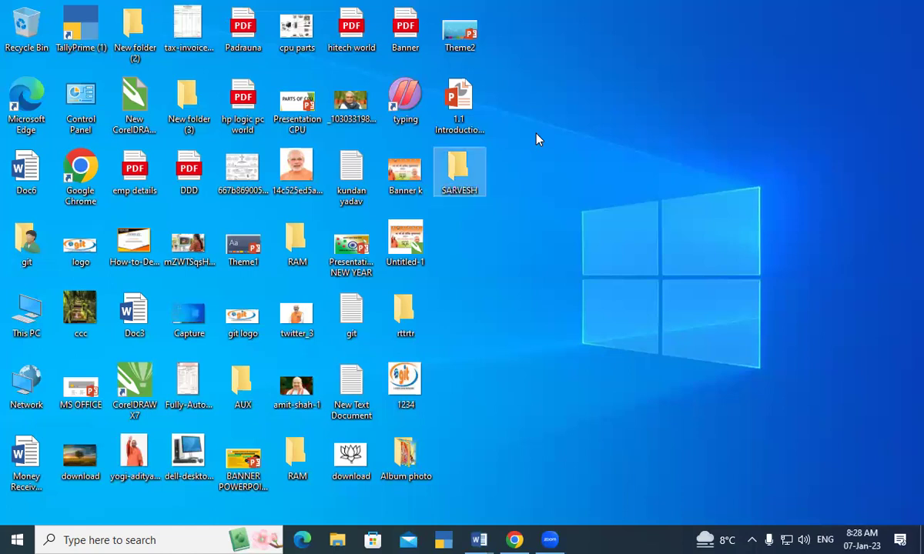
Create a second folder on the desktop and try to name it AUX
right_click(675, 77)
mouse_move(737, 229)
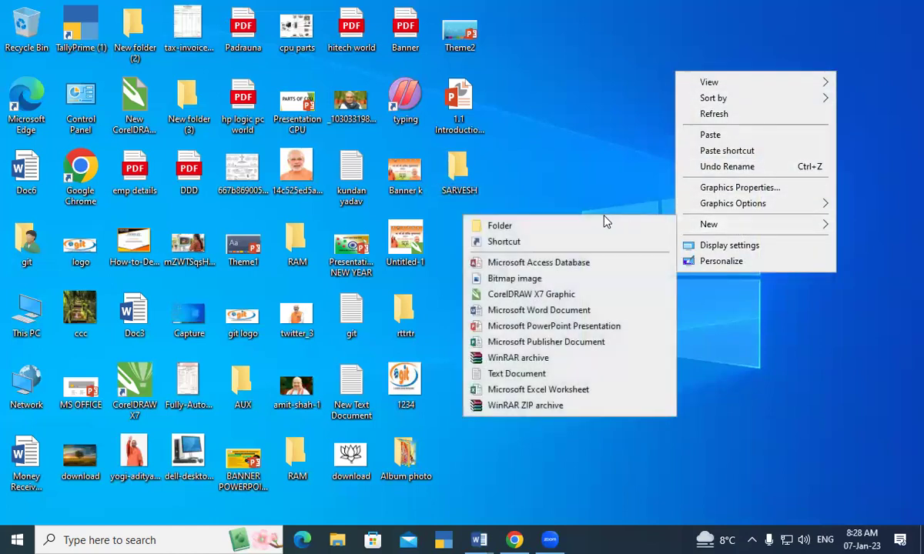
left_click(558, 226)
right_click(667, 87)
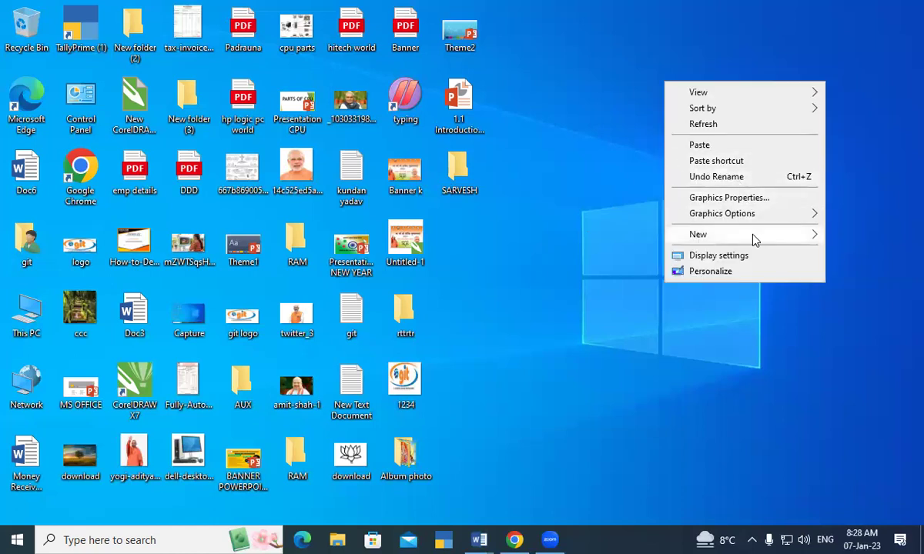
mouse_move(751, 233)
left_click(563, 243)
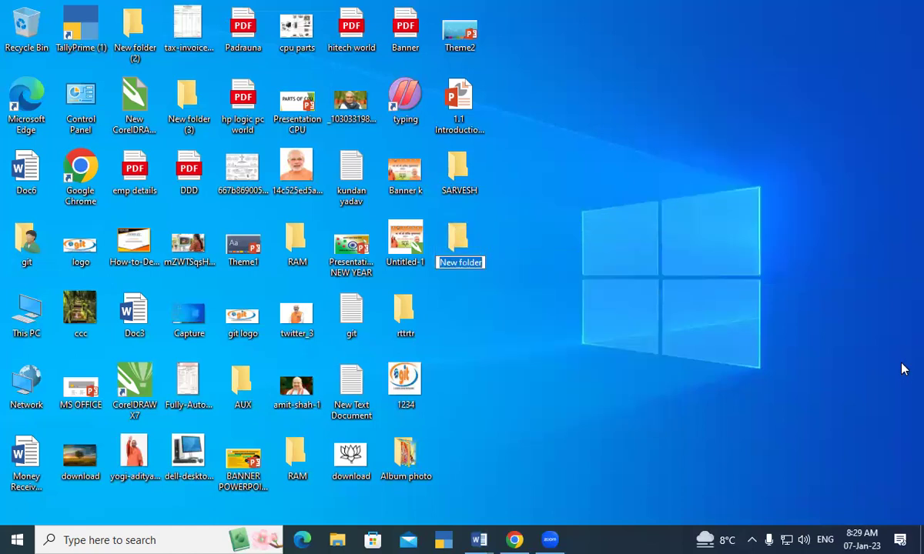
type("AUX")
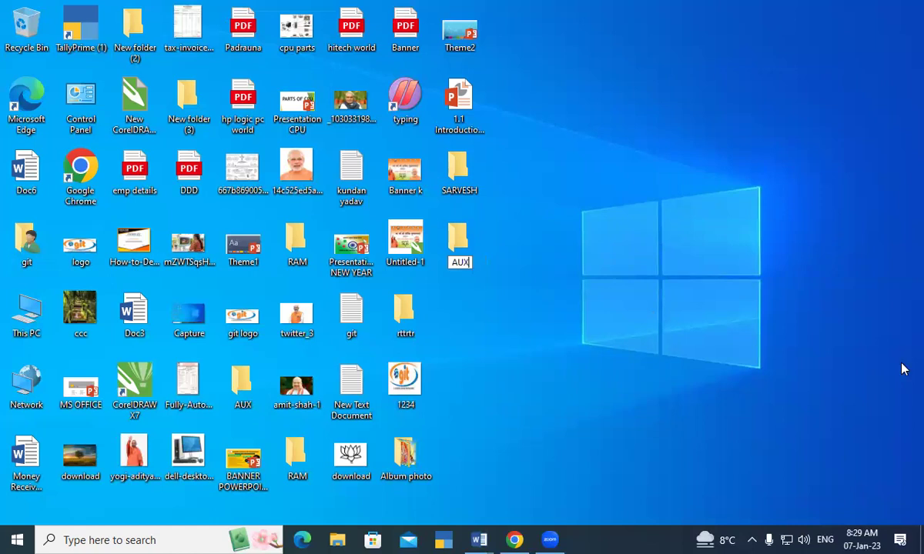
key("Return")
key("Return")
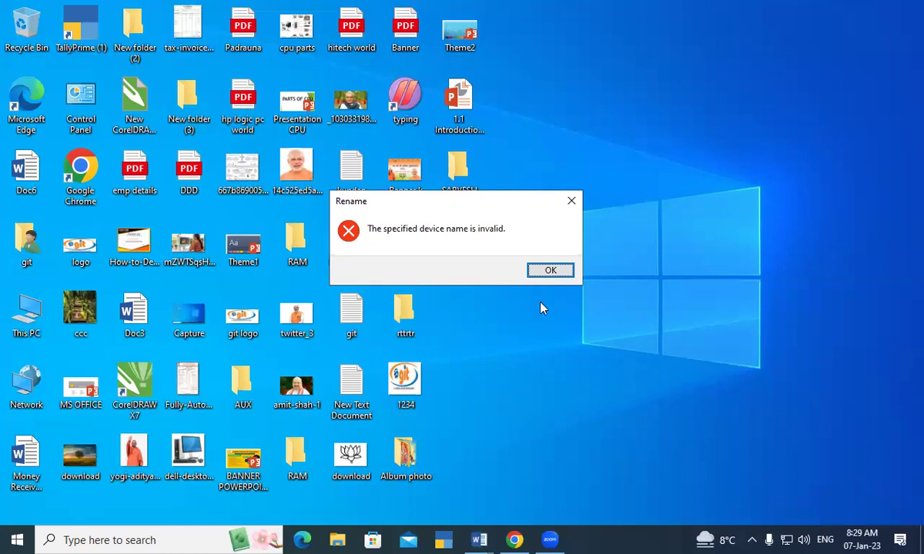
left_click(548, 270)
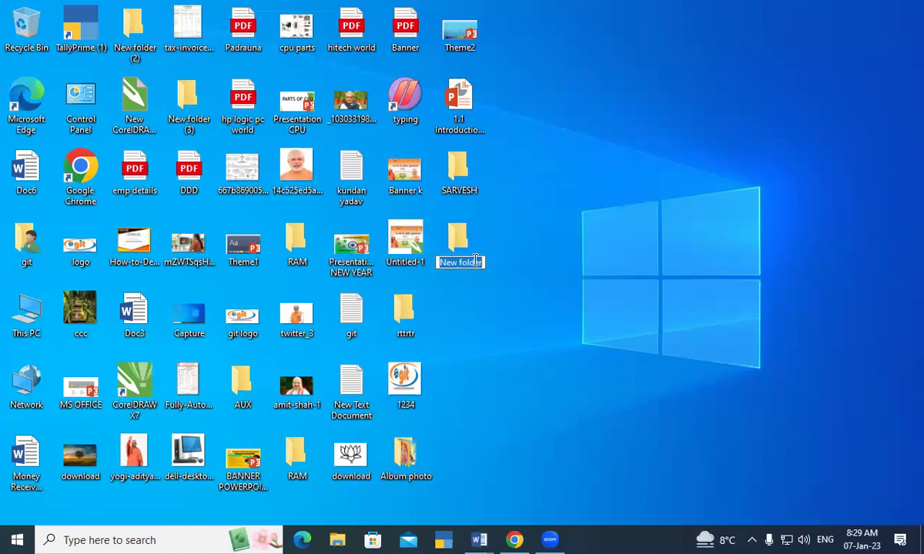
Rename the second new folder as AUX, preceded by the RLE (Start of right-to-left embedding) Unicode control character
key("BackSpace")
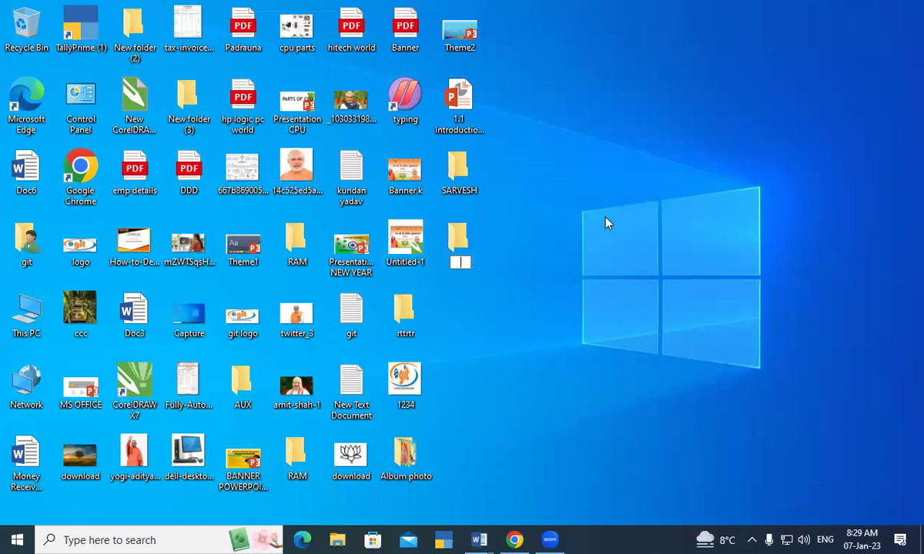
right_click(461, 260)
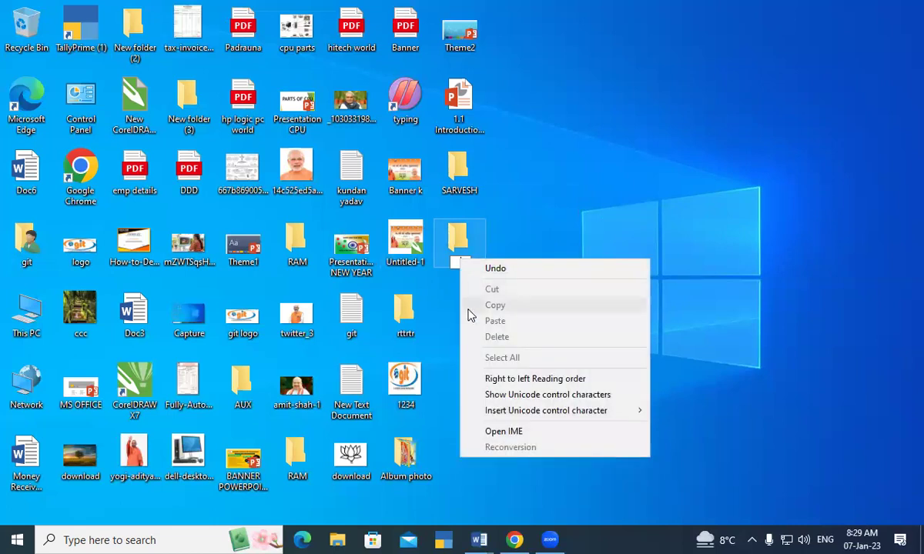
mouse_move(518, 412)
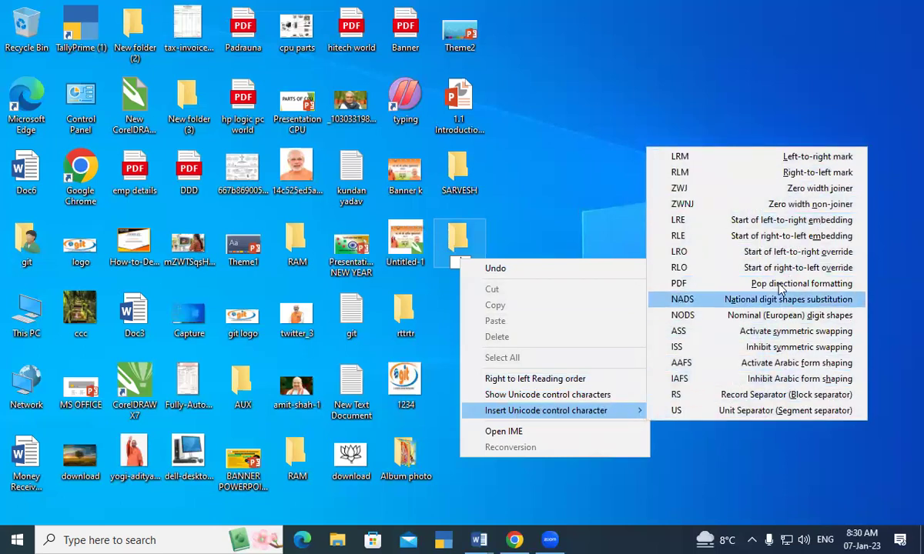
left_click(785, 238)
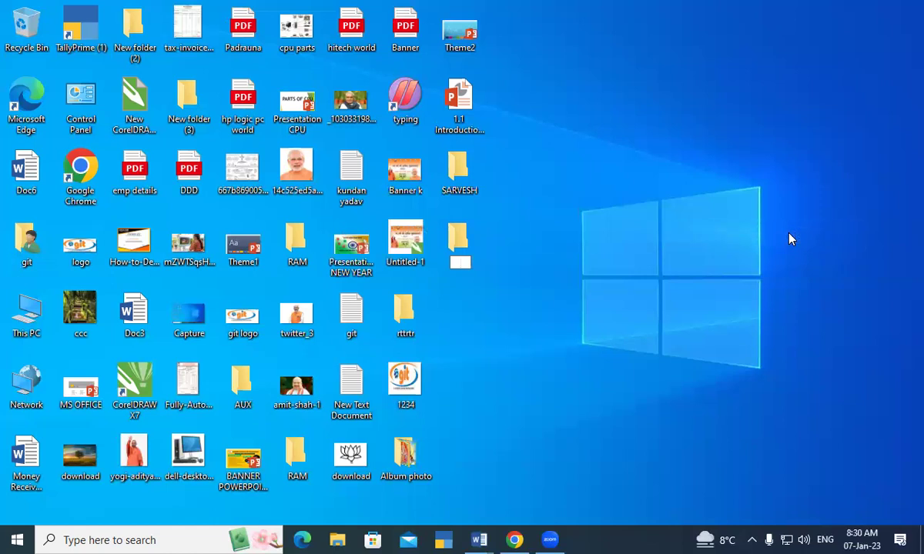
type("AUX")
key("Return")
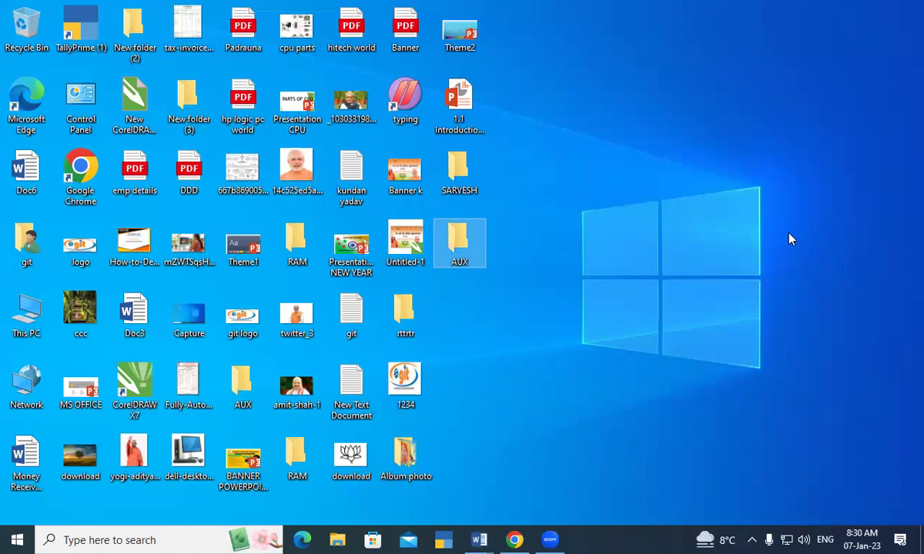
Delete both newly created folders to the Recycle Bin, and restore only the folder named after a person
left_click_drag(541, 141, 416, 246)
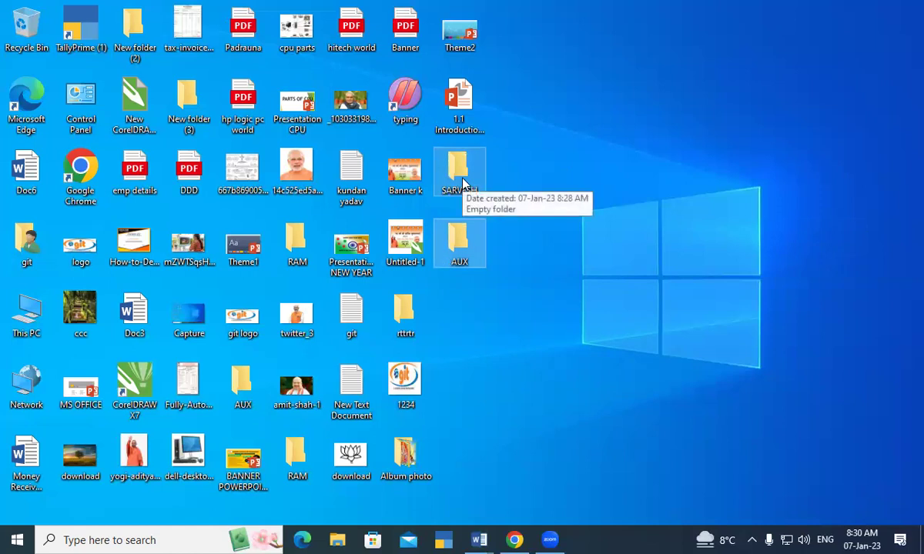
key("Delete")
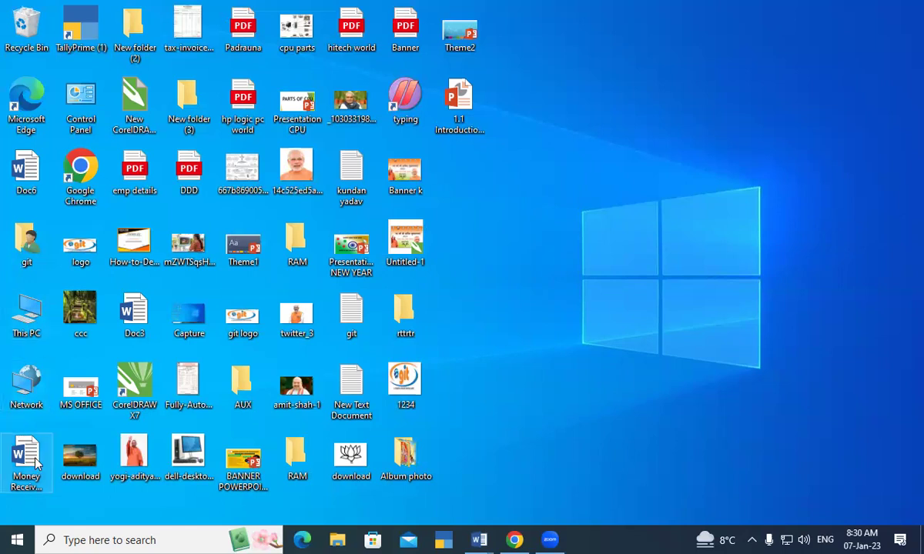
double_click(21, 31)
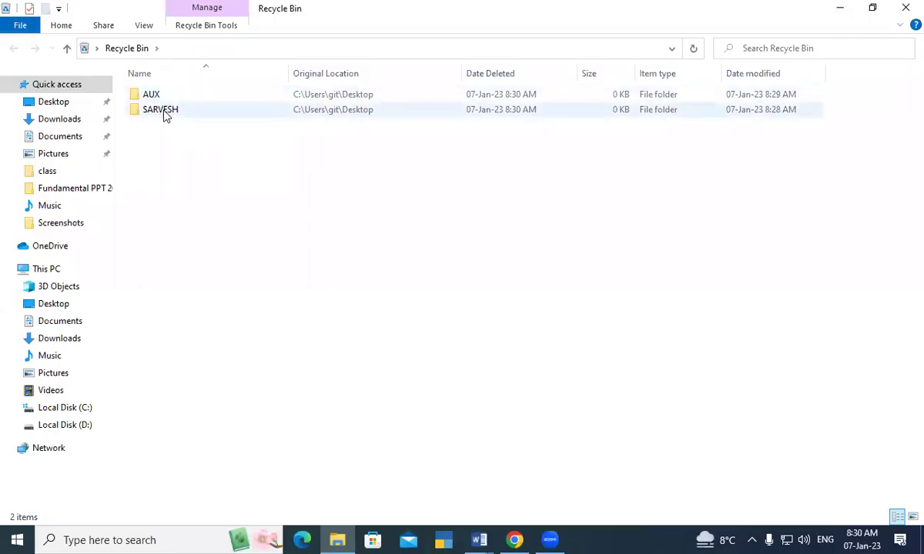
right_click(164, 114)
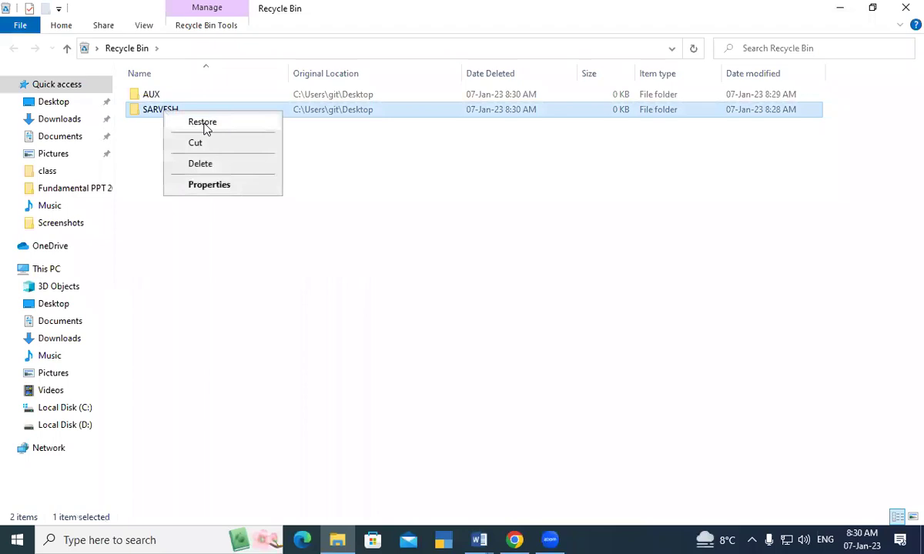
left_click(203, 123)
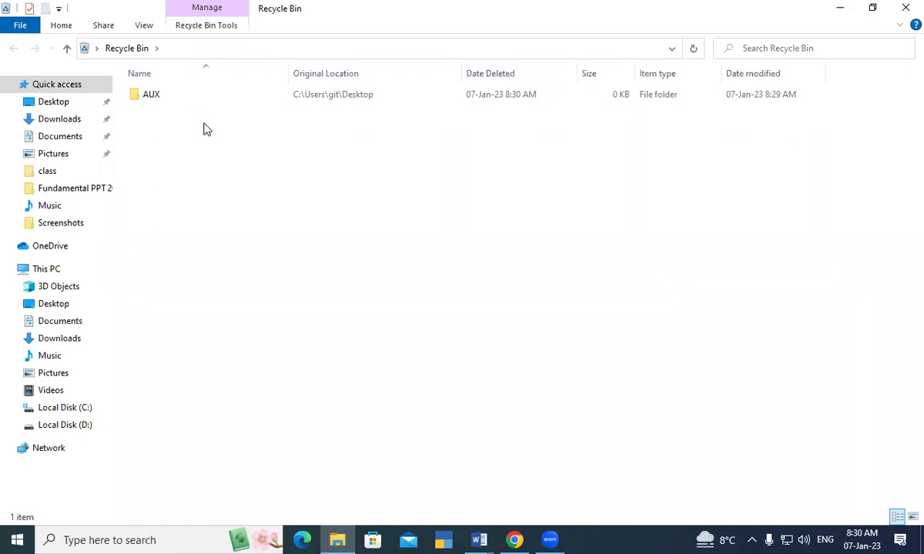
left_click(840, 8)
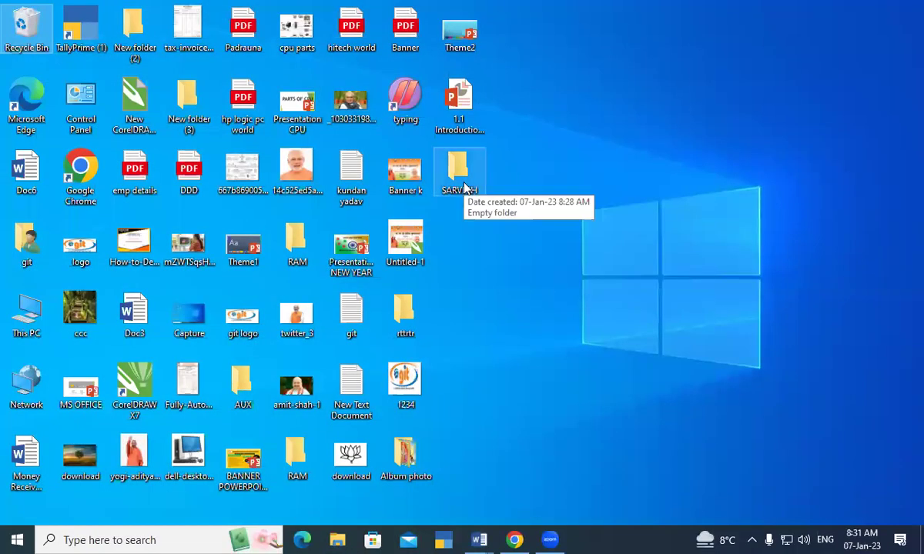
Permanently delete the restored folder from the desktop, bypassing the Recycle Bin, and check the bin's contents
left_click(464, 188)
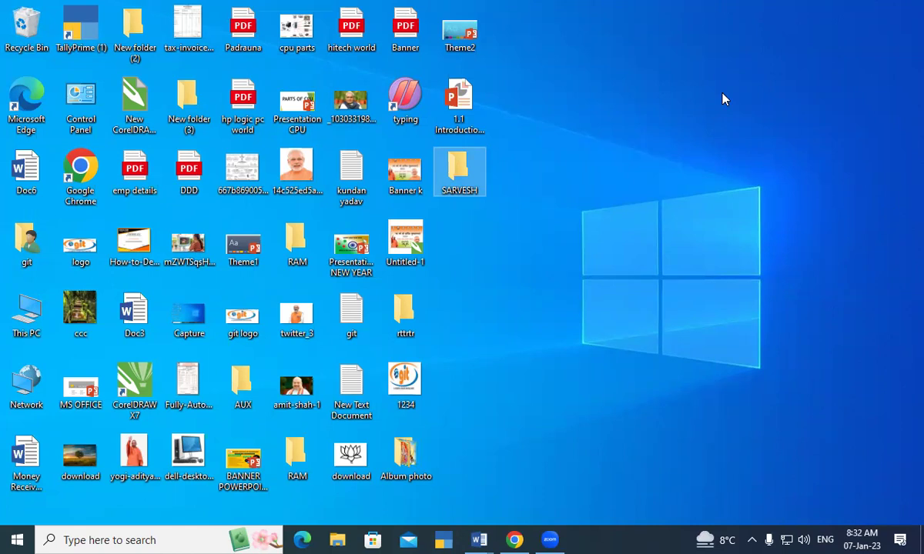
key("shift+Delete")
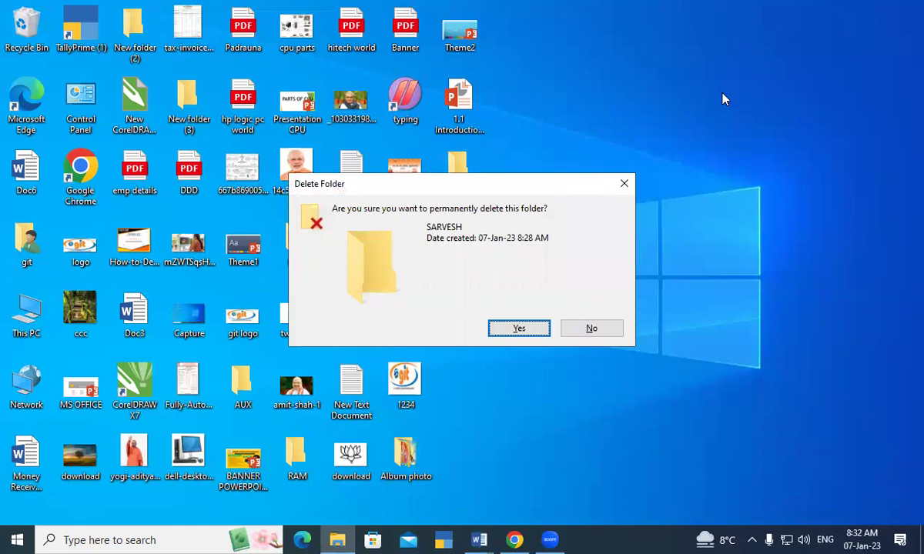
key("Return")
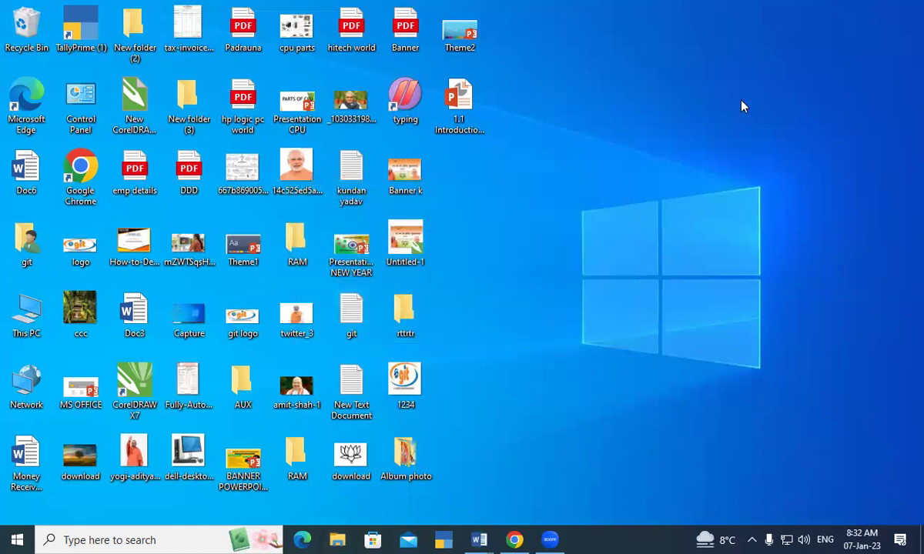
double_click(12, 28)
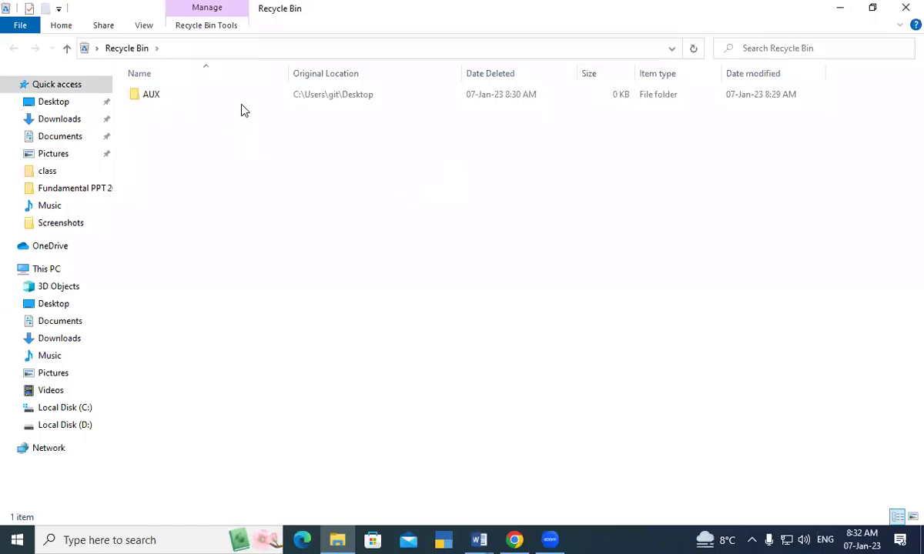
left_click(905, 7)
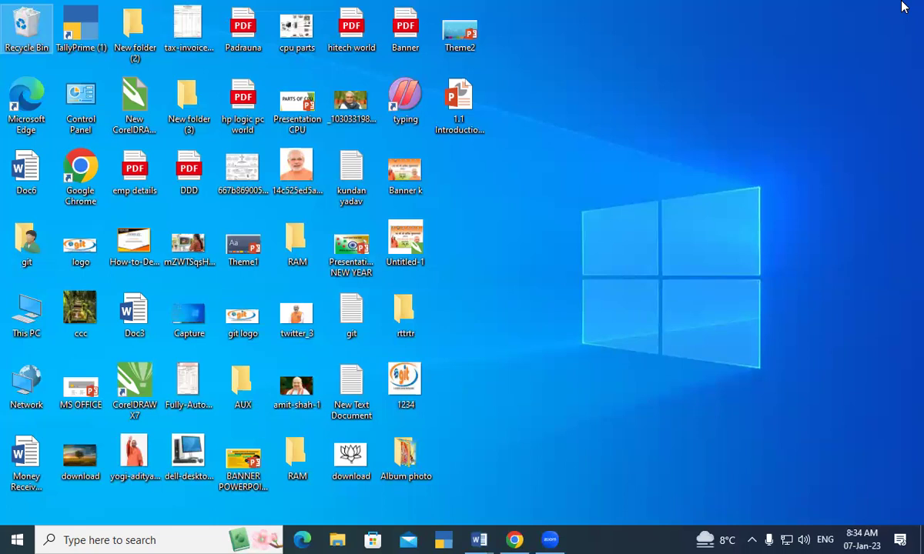
Launch Notepad through the Run dialog, and maximize and minimize its window
key("super+r")
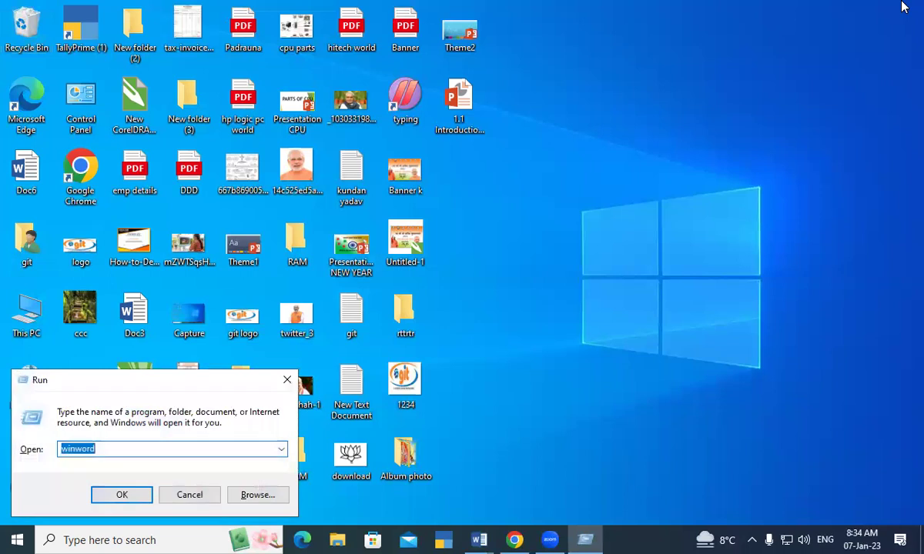
type("N")
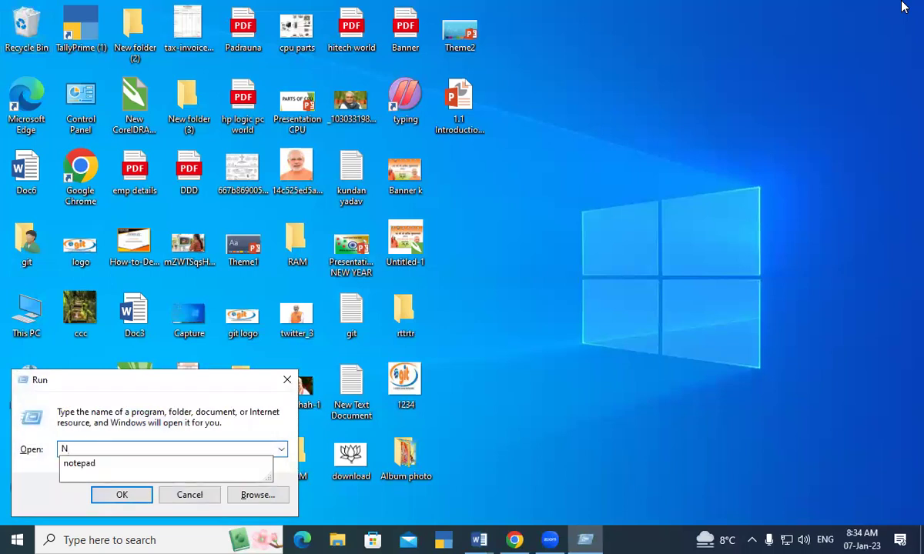
key("Down")
key("Return")
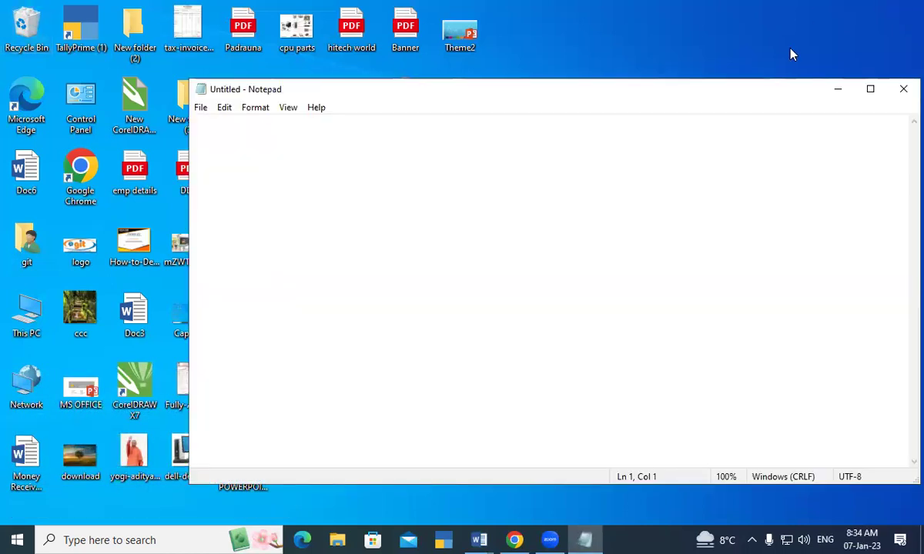
left_click(870, 91)
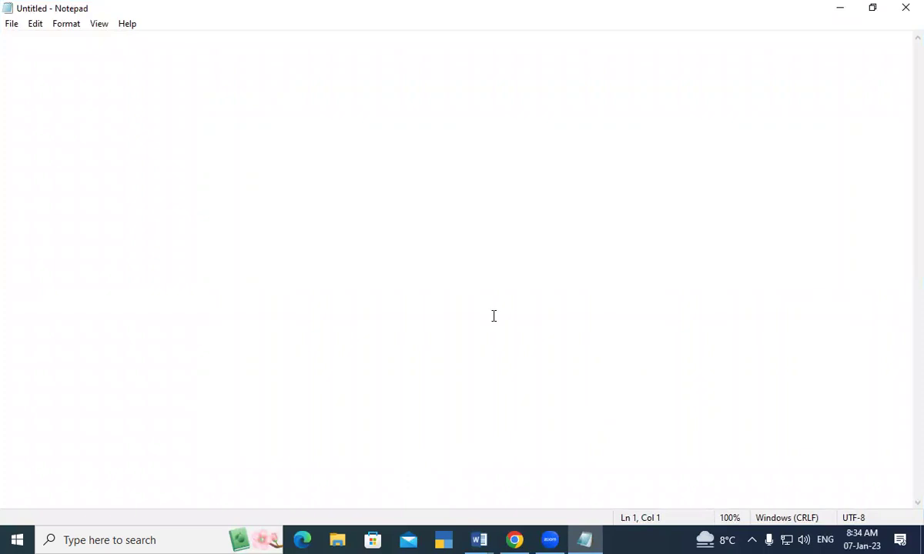
left_click(838, 9)
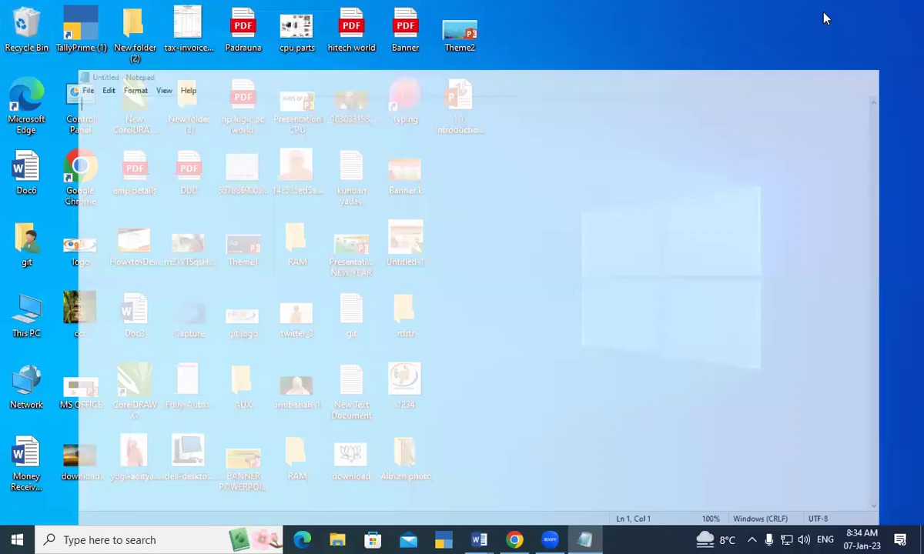
Permanently delete the AUX folder from inside the Recycle Bin
double_click(22, 40)
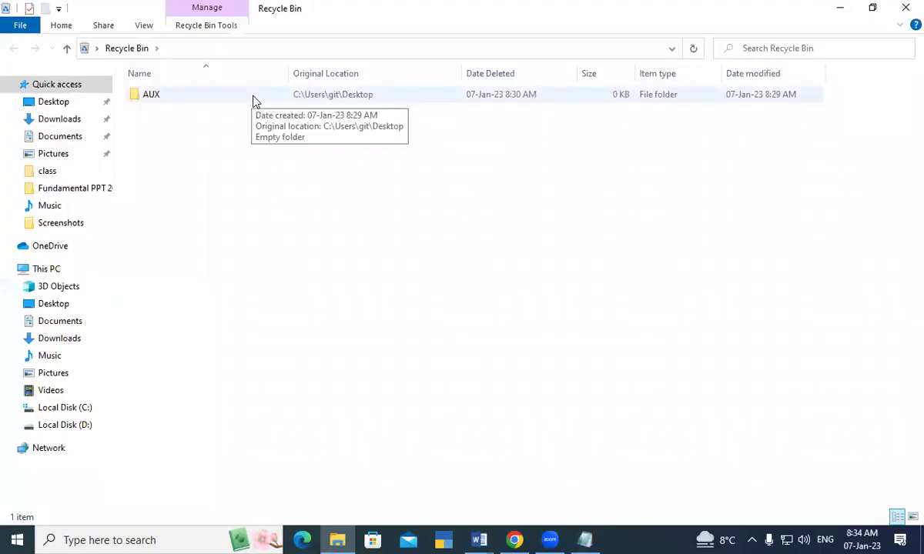
right_click(255, 101)
left_click(171, 97)
right_click(171, 100)
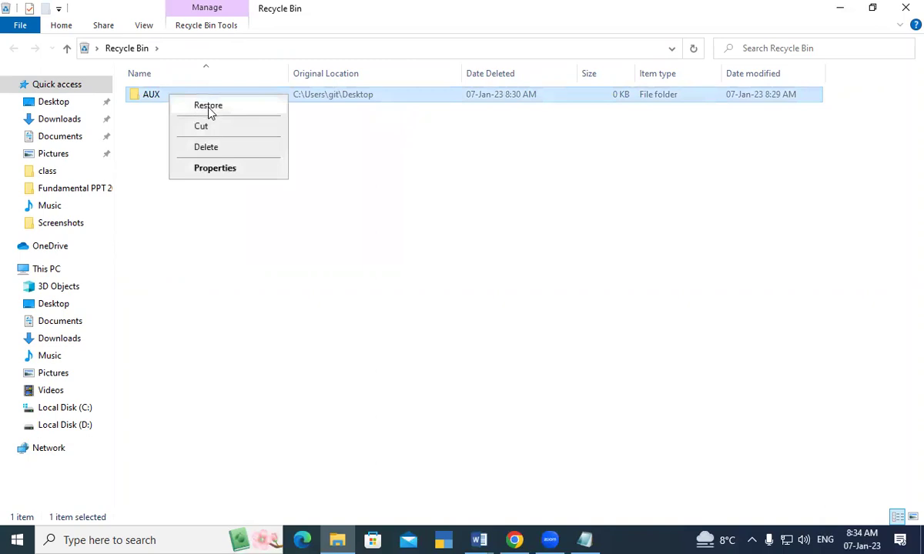
left_click(209, 154)
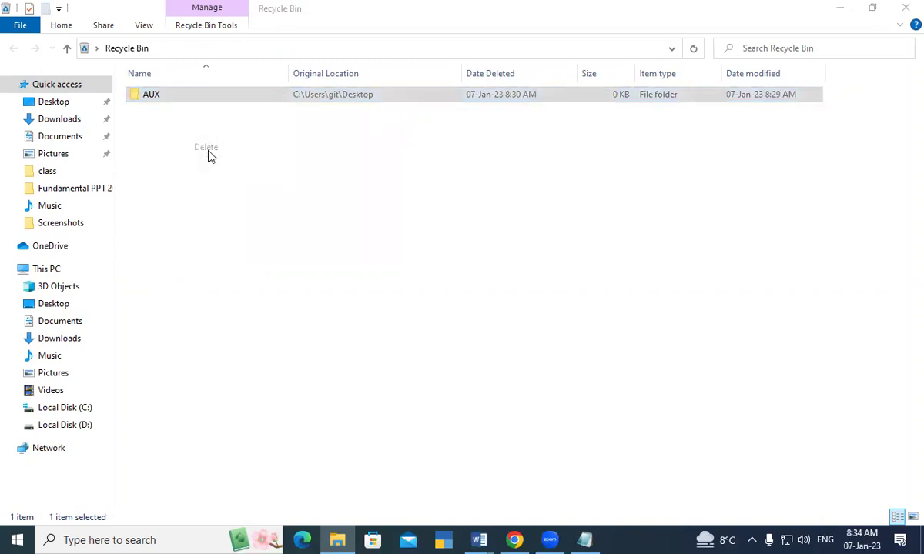
left_click(517, 330)
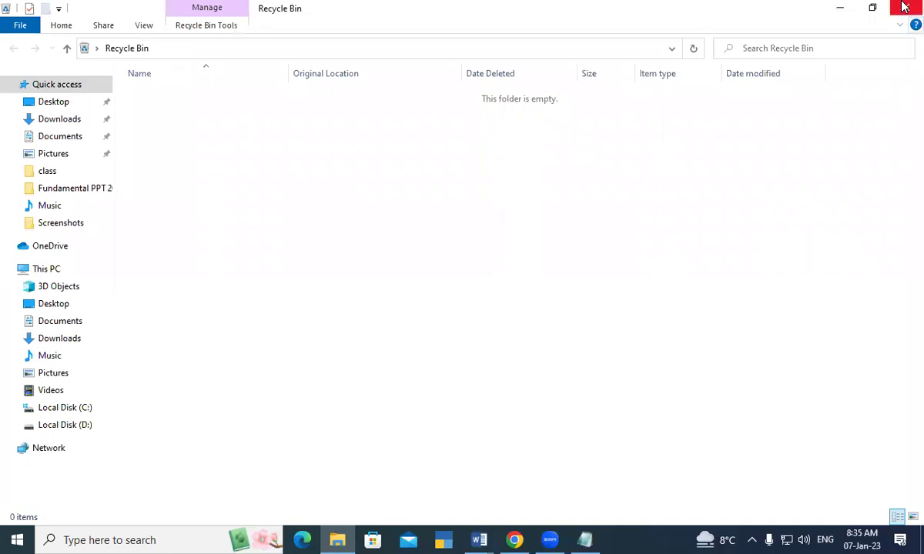
Put away the Recycle Bin window, bring up the empty Notepad window, and minimize it to return to the desktop
left_click(840, 8)
left_click(585, 540)
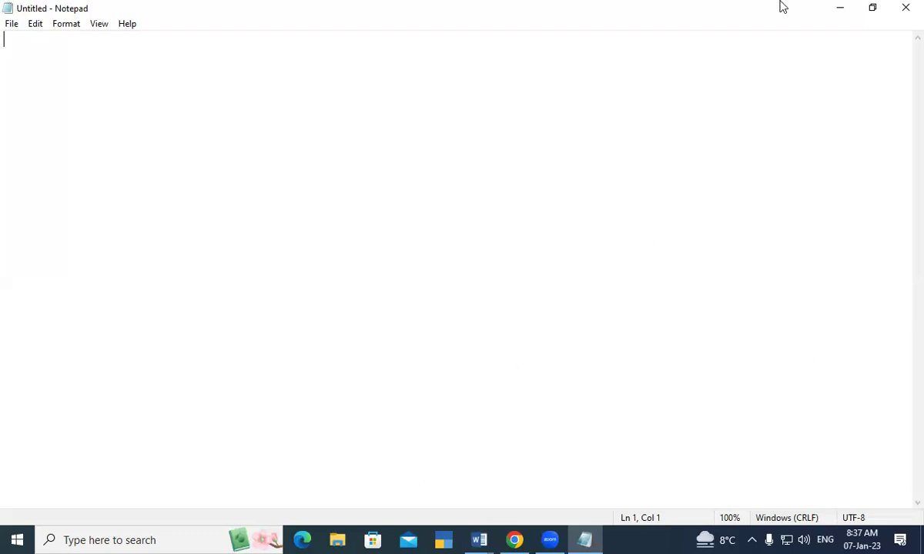
left_click(839, 8)
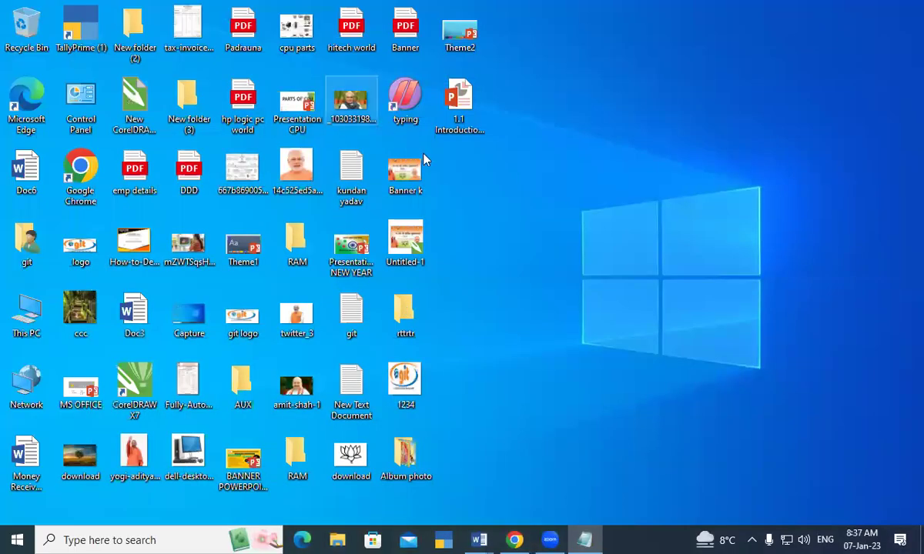
Create a new folder on the desktop and try to give it an empty name
right_click(559, 213)
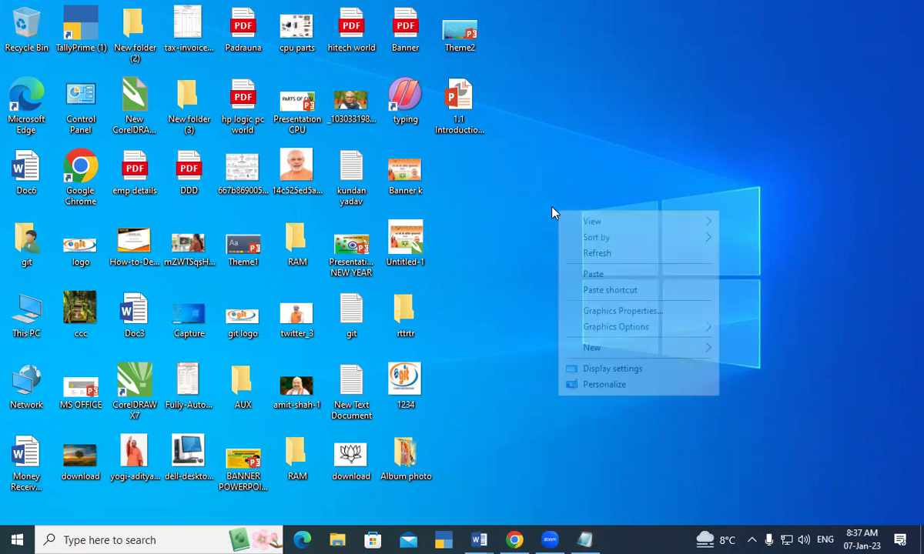
mouse_move(626, 348)
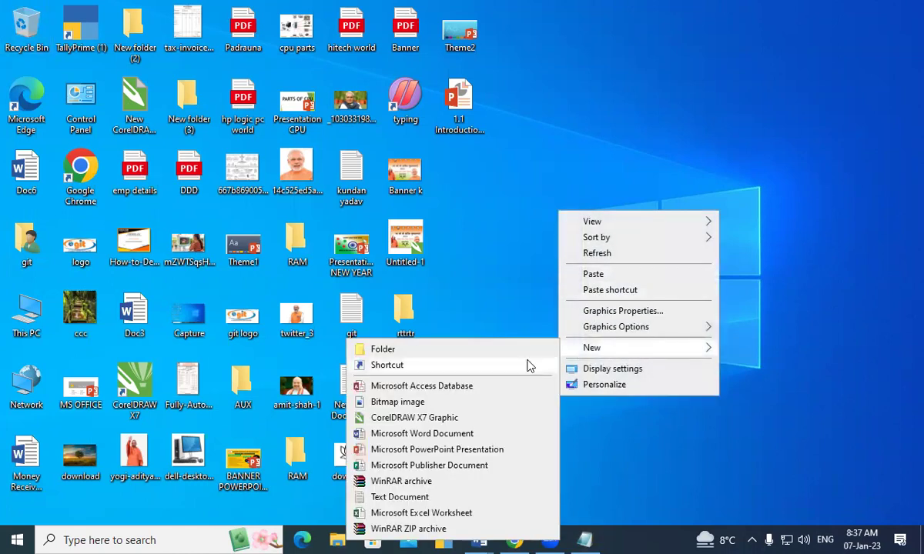
left_click(531, 348)
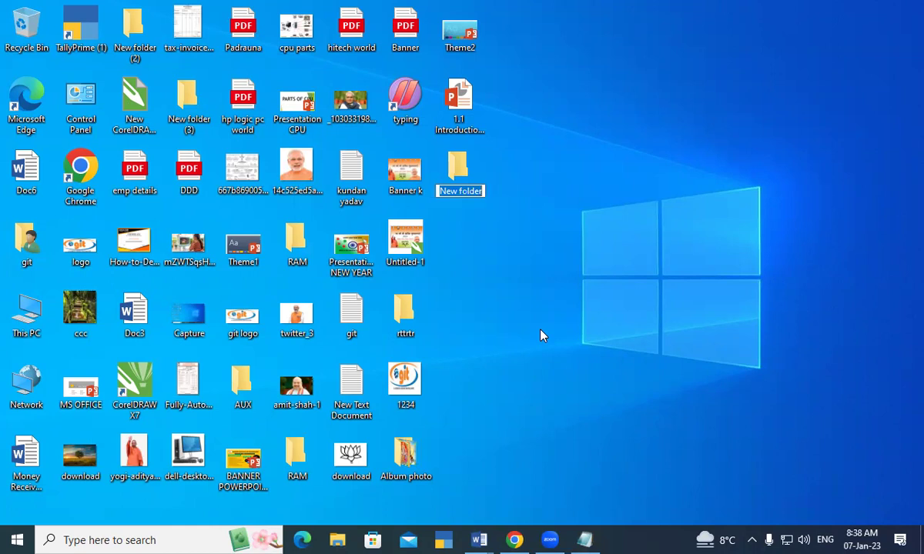
key("BackSpace")
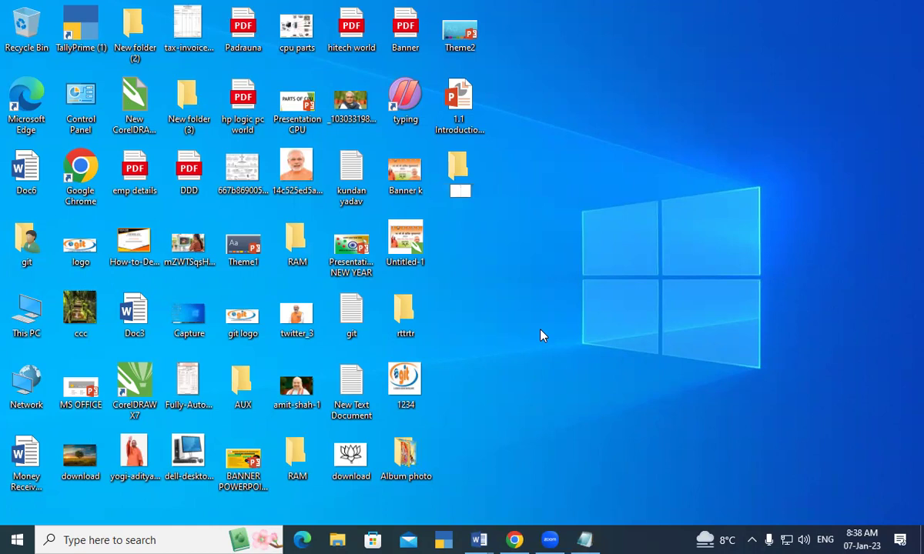
key("Return")
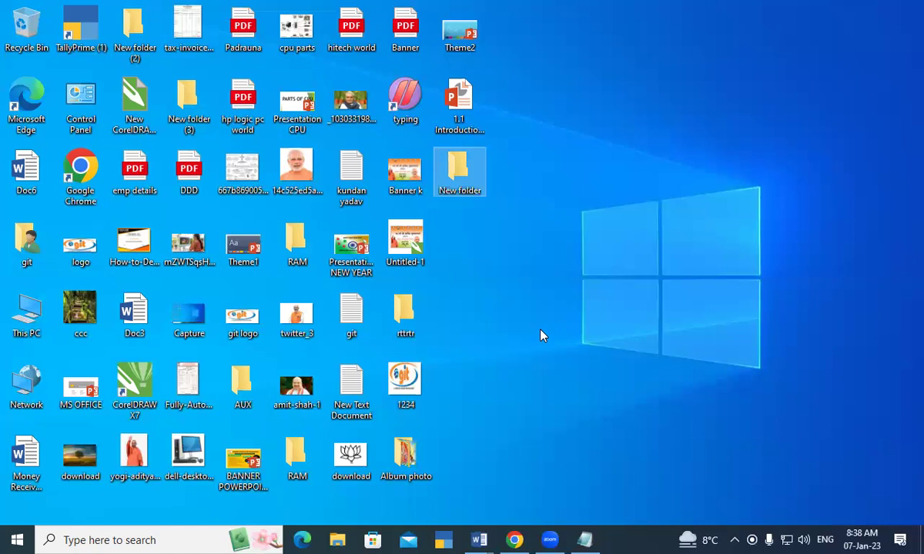
Rename the new folder to an invisible name by inserting the Zero width joiner (ZWJ) Unicode control character
key("F2")
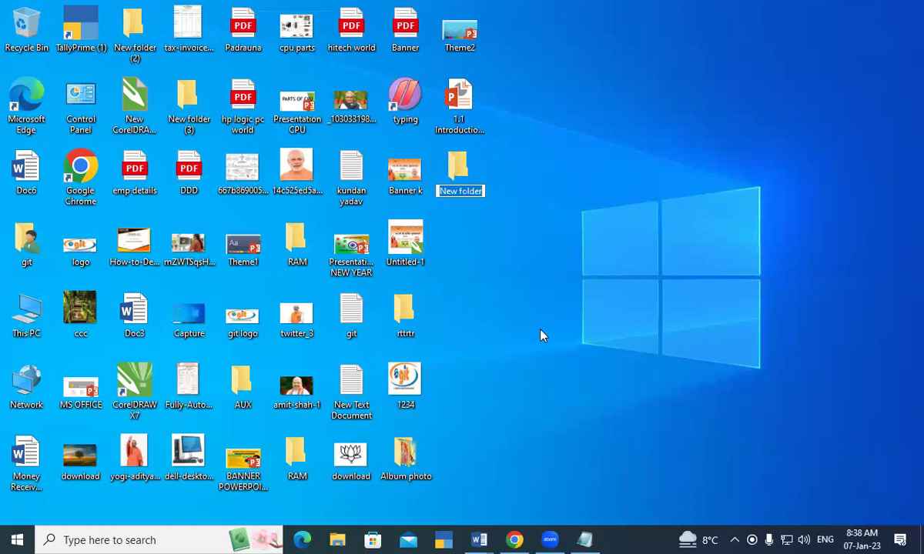
key("BackSpace")
right_click(465, 191)
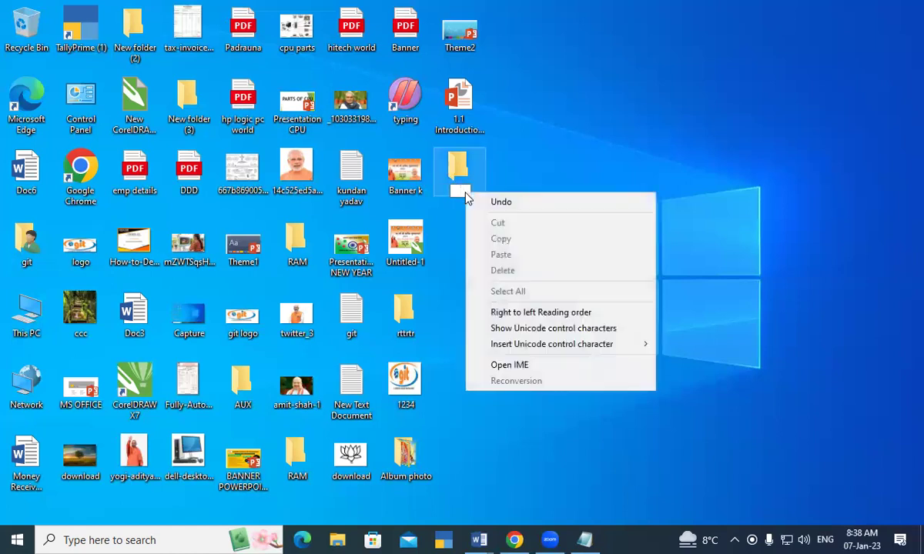
mouse_move(512, 350)
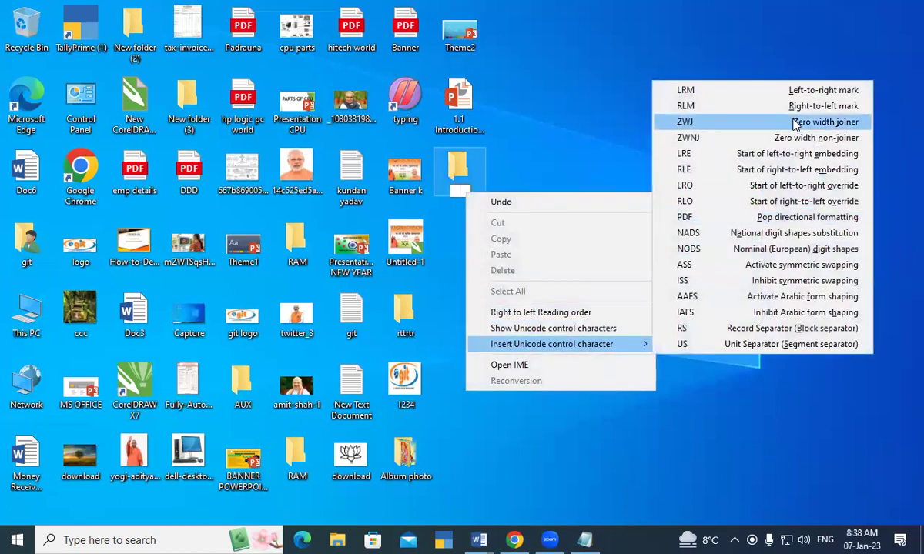
left_click(799, 121)
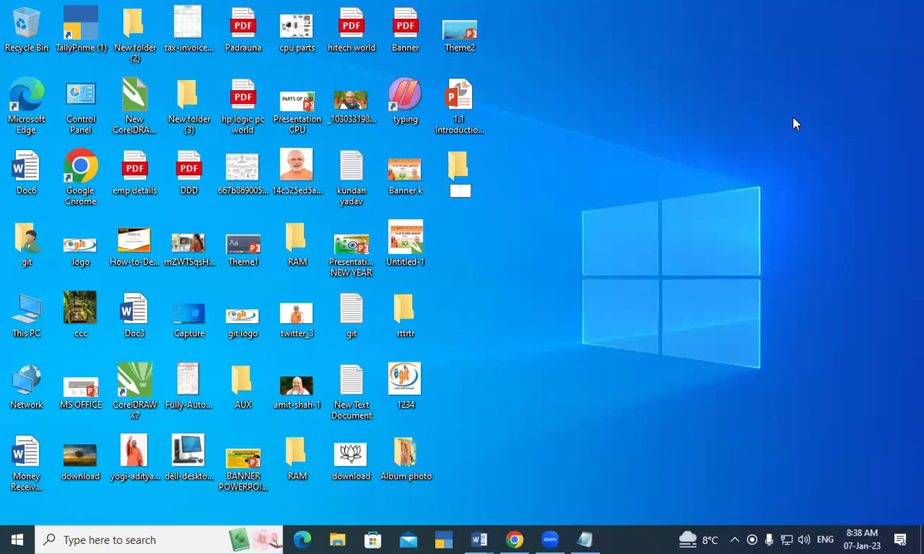
key("Return")
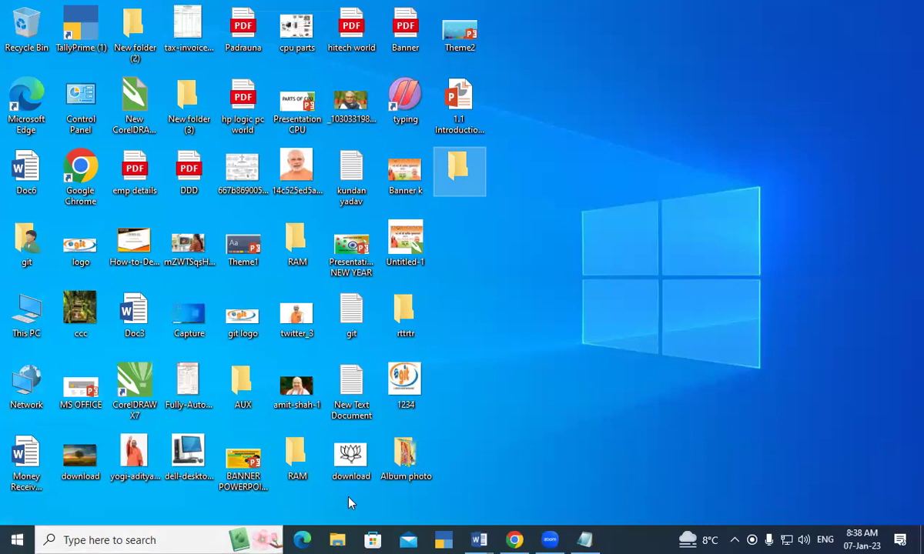
Write "INSERT UNICODE" in the open Notepad document and minimize its window
left_click(583, 539)
type("I")
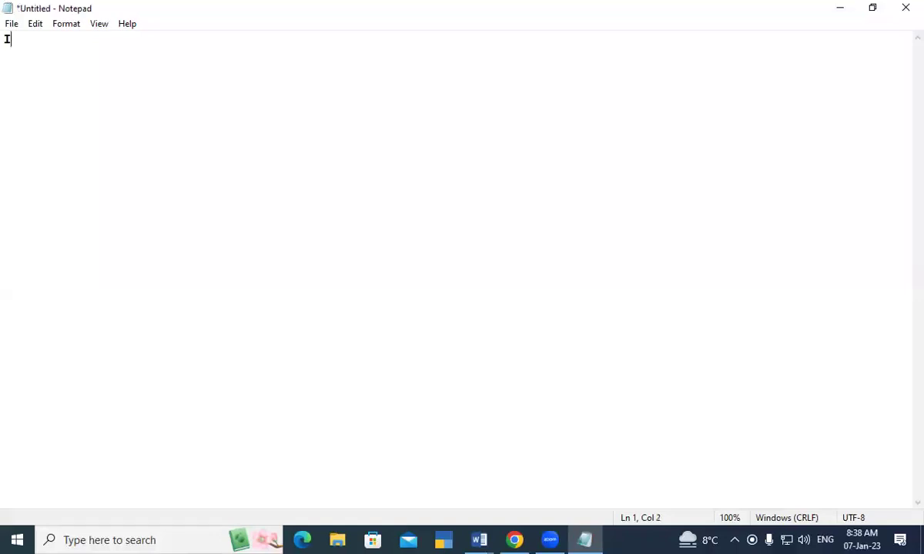
type("NSERT UNICO")
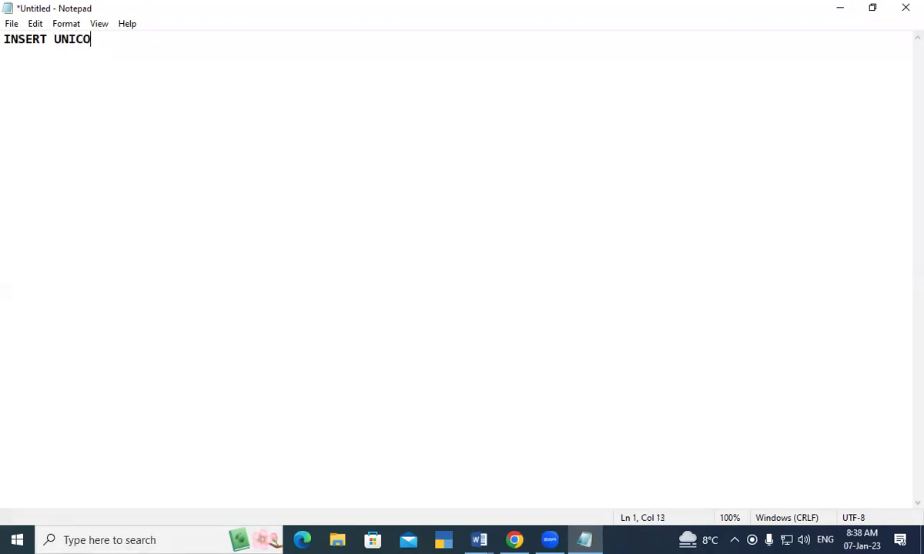
type("DE")
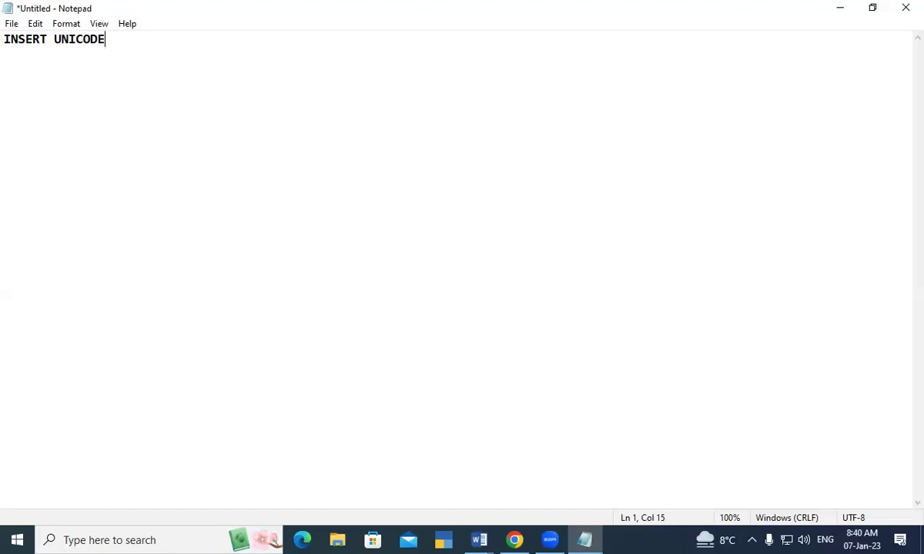
left_click(841, 7)
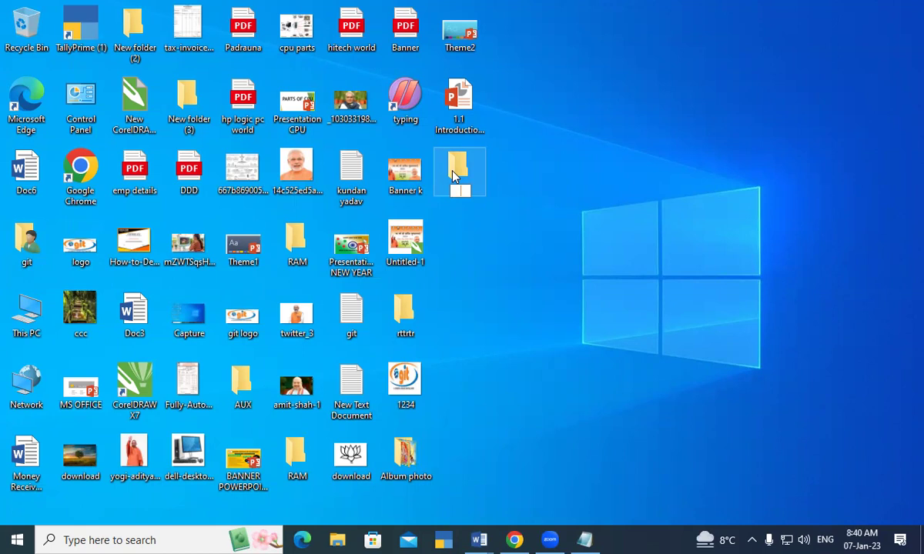
Try to rename the blank-named folder to RAM, dismissing the folder merge and cancelling the rename
type("RAM")
key("Return")
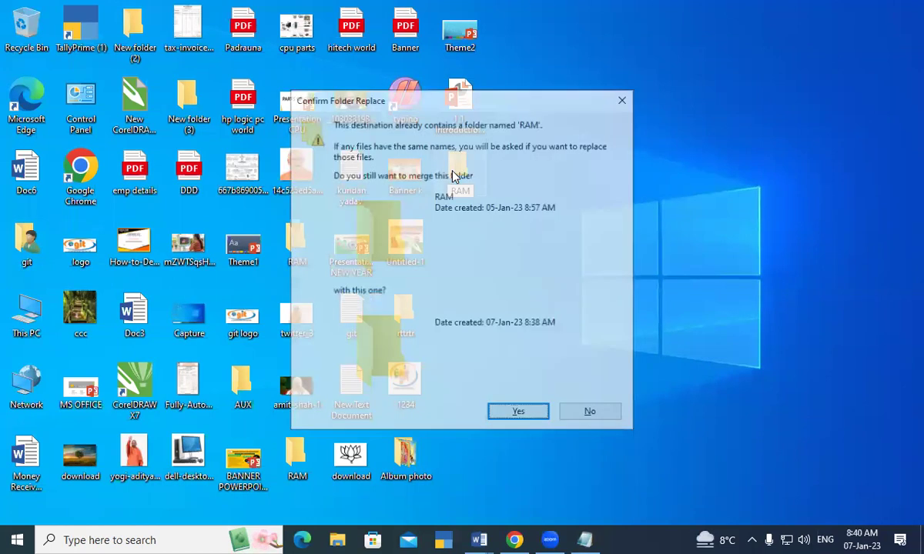
left_click(630, 99)
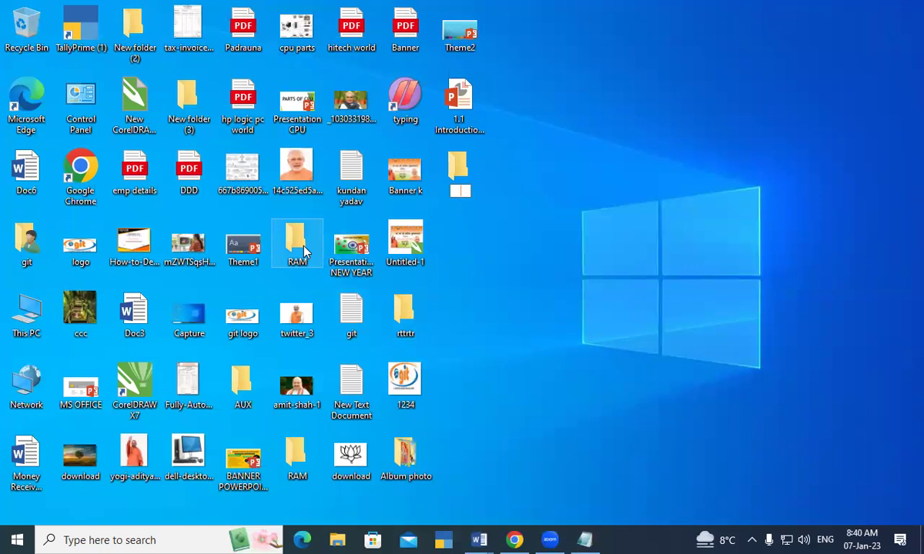
key("Escape")
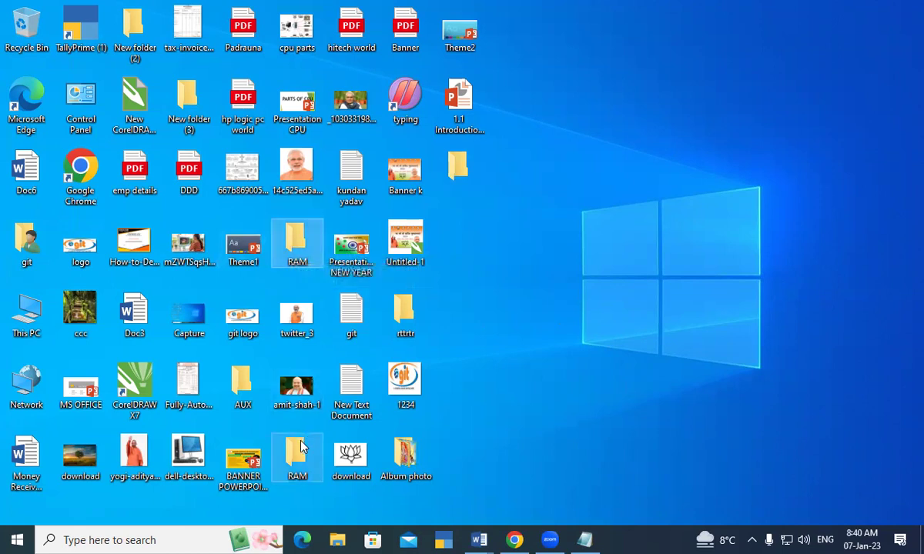
Delete the two existing RAM folders from the desktop and rename the blank-named folder to RAM
mouse_move(300, 446)
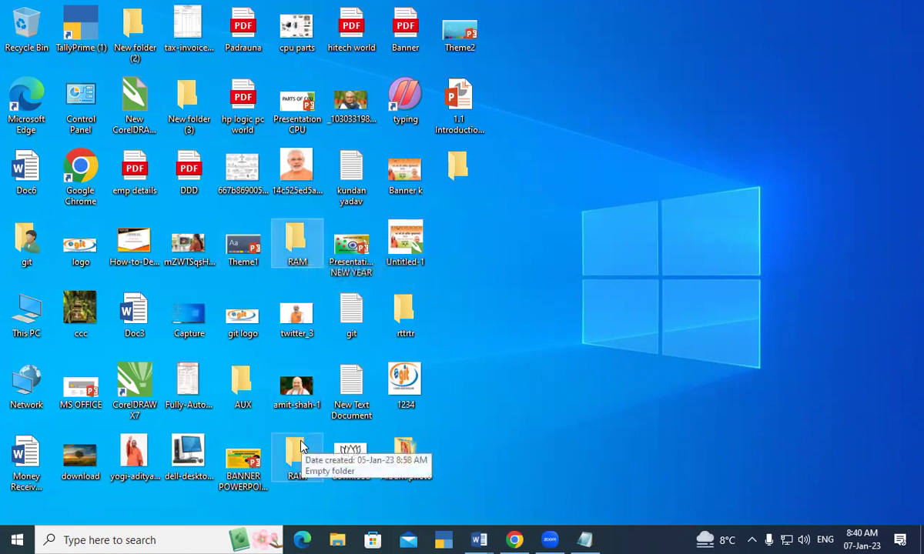
key("Delete")
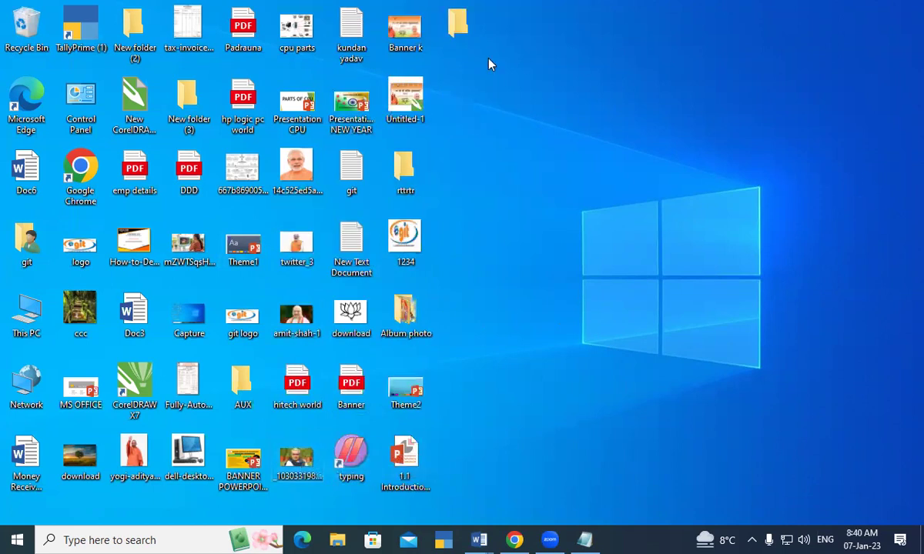
mouse_move(462, 27)
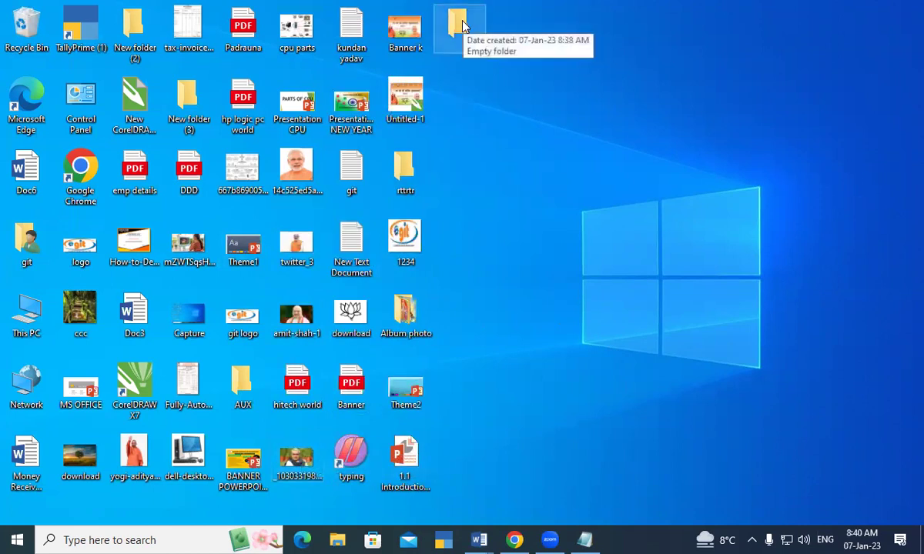
key("F2")
type("RAM")
key("Return")
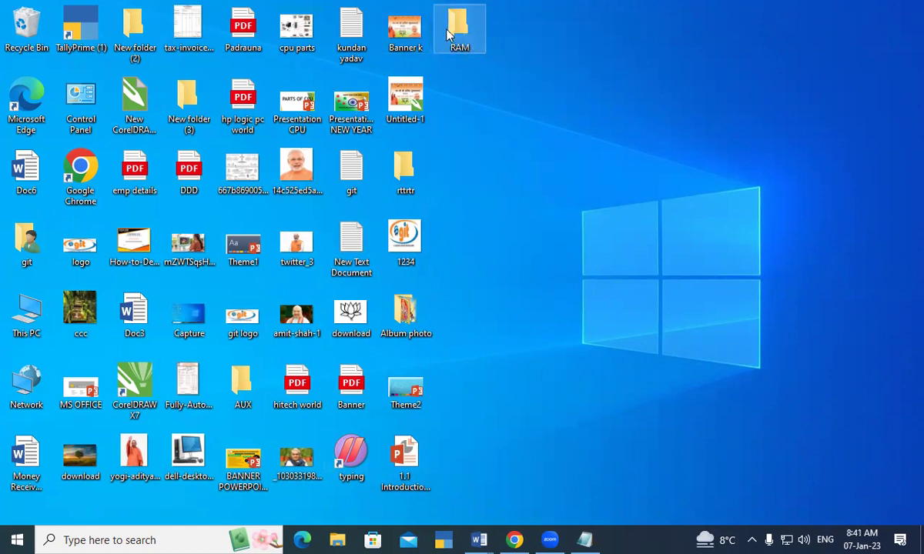
Create another desktop folder, try to name it RAM as well, and decline merging it with the existing folder
right_click(578, 41)
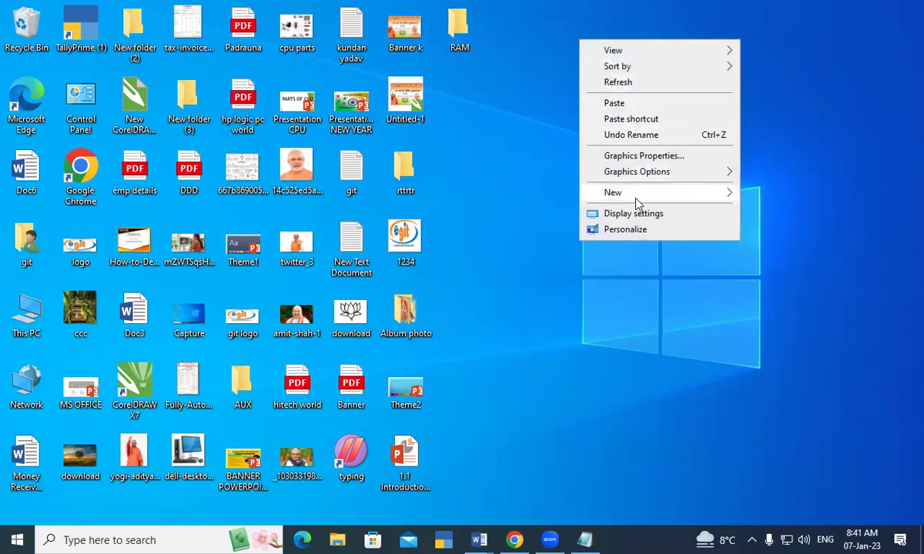
mouse_move(633, 200)
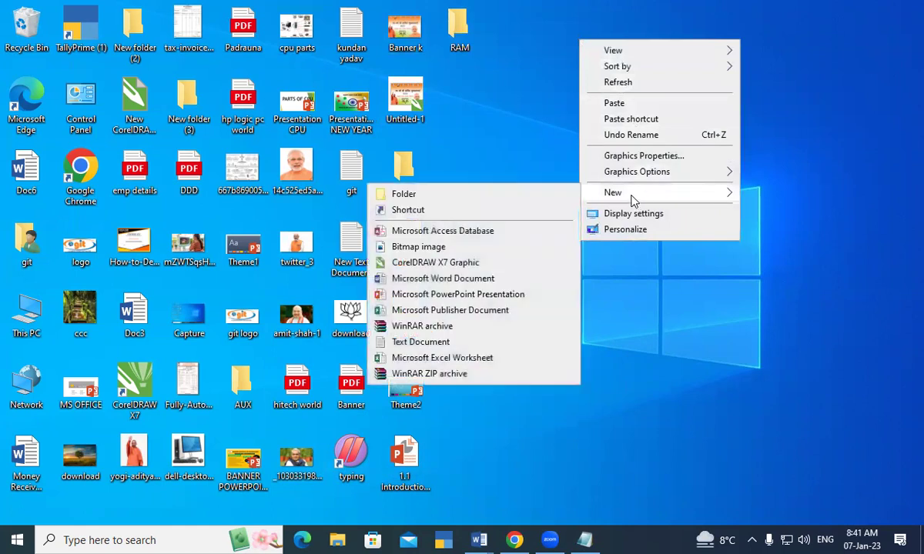
left_click(560, 194)
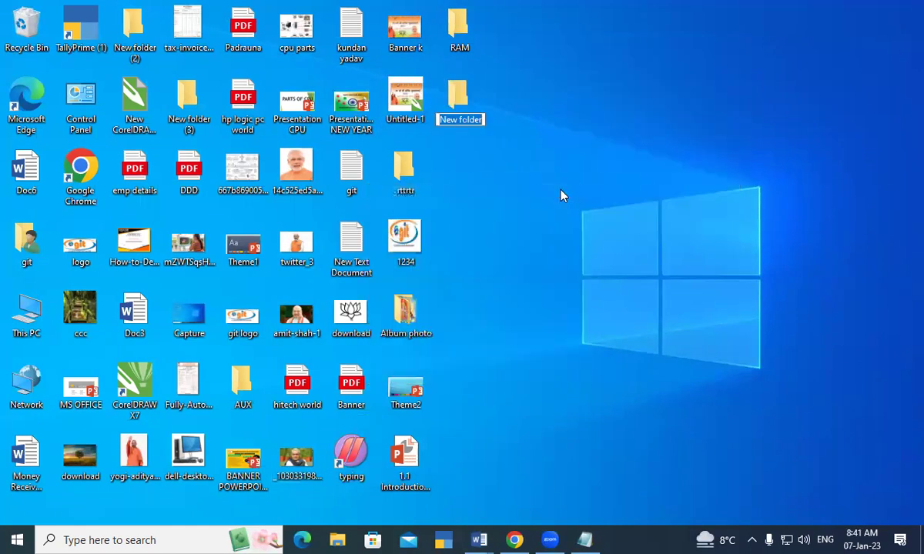
type("RA")
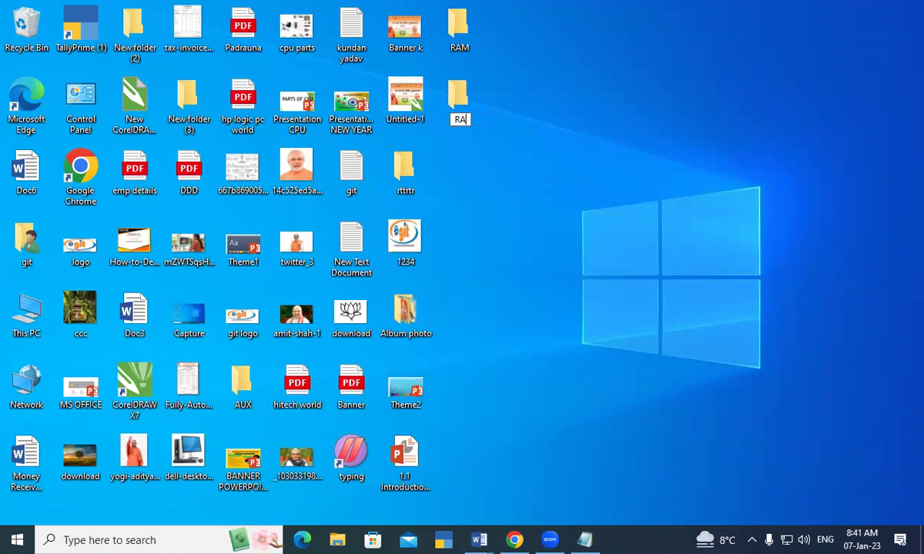
type("M")
key("Return")
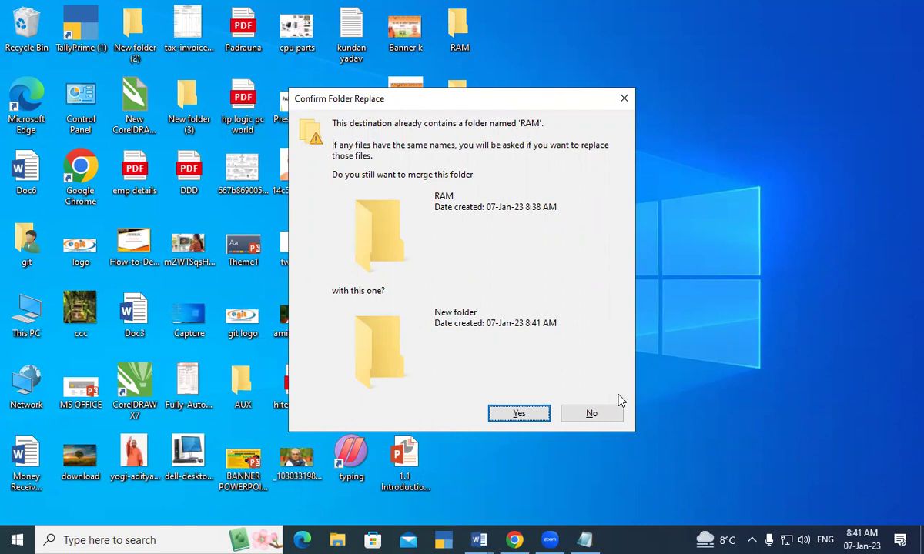
left_click(612, 414)
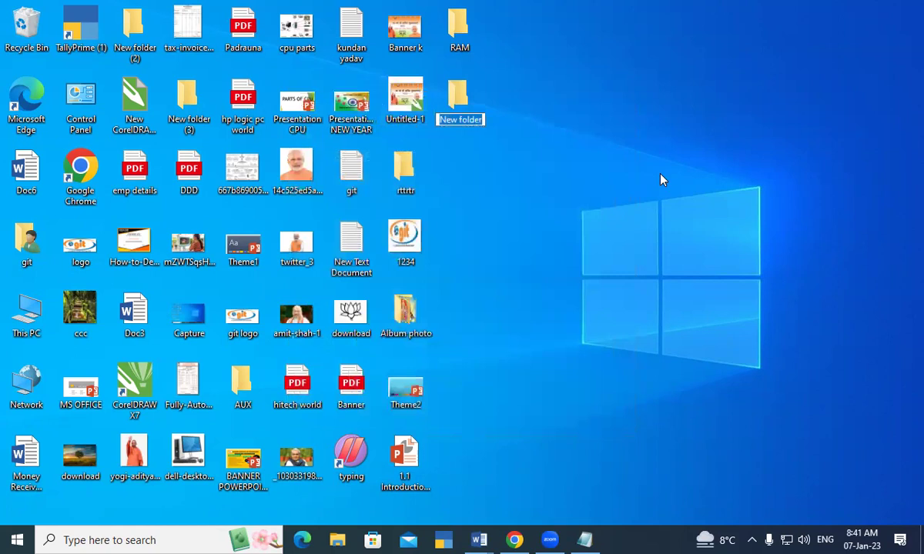
Name the new folder with an inserted Zero width joiner (ZWJ) Unicode control character followed by RAM
key("BackSpace")
right_click(460, 117)
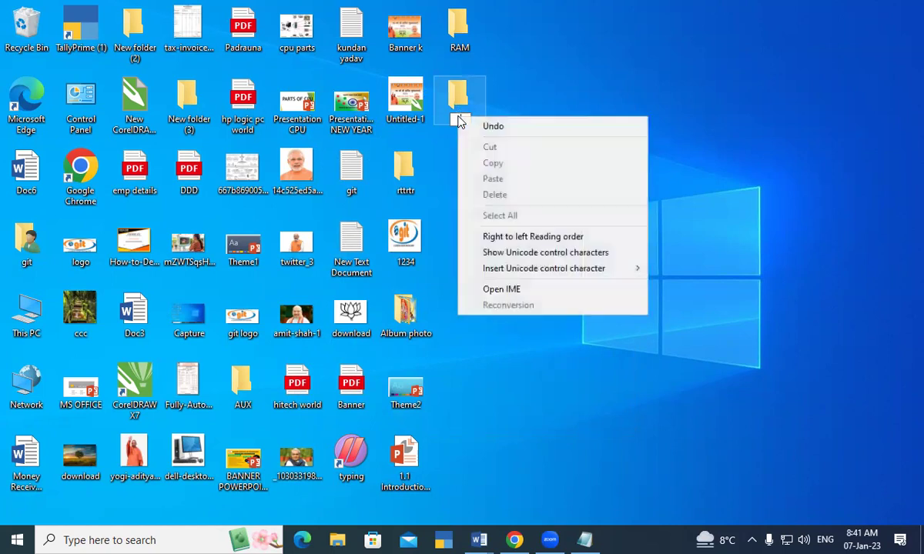
mouse_move(528, 276)
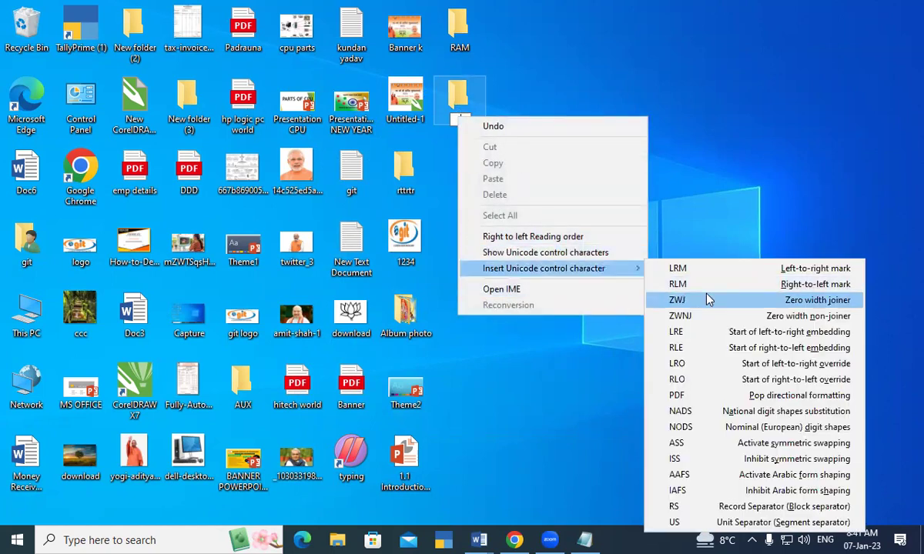
left_click(676, 284)
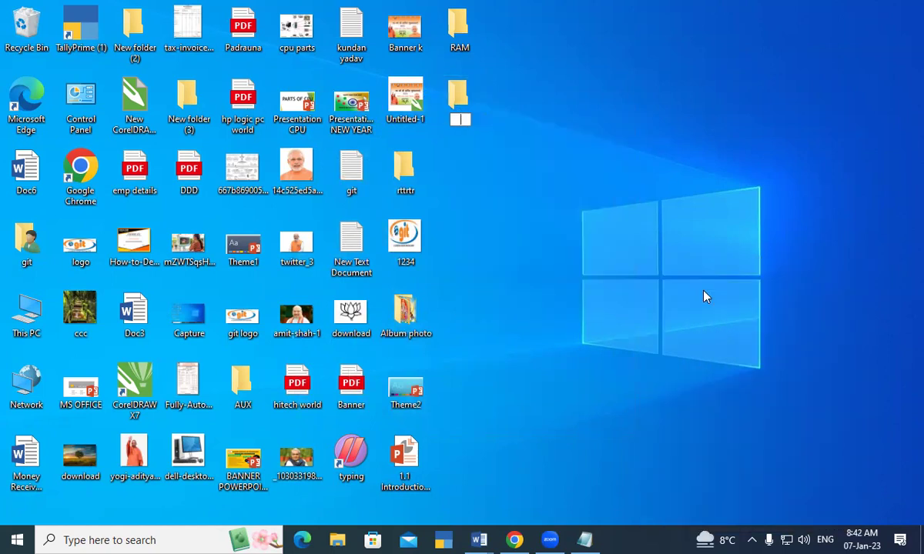
type("RAM")
key("Return")
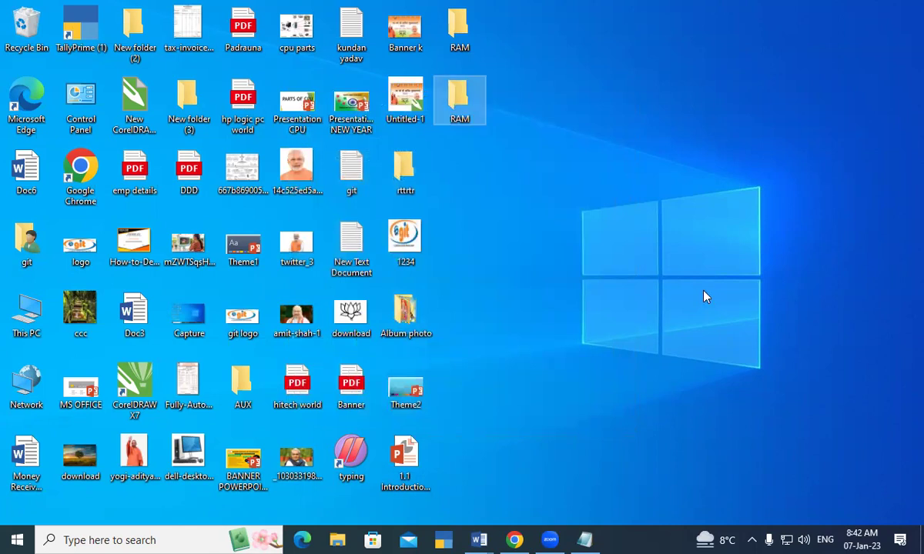
left_click_drag(466, 89, 497, 74)
left_click(549, 539)
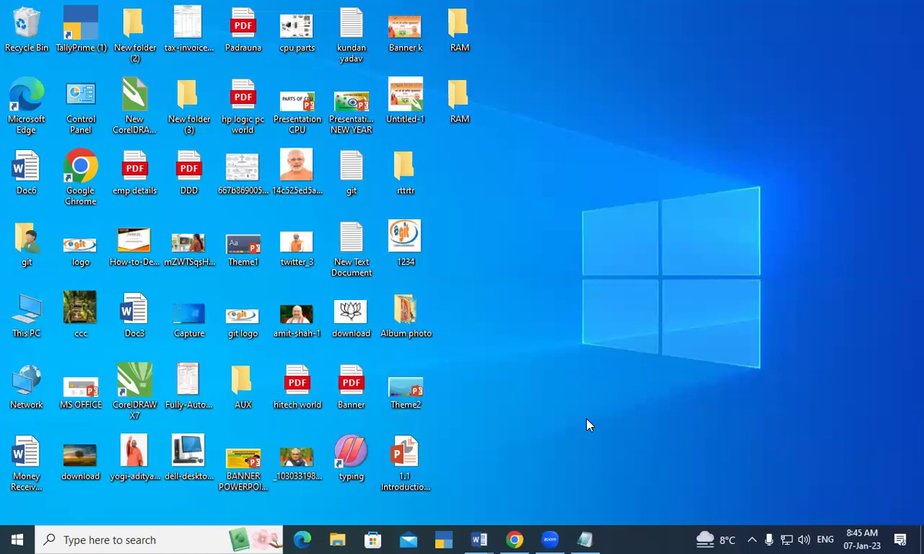
View the general properties of the lower RAM folder on the desktop and close them
right_click(459, 104)
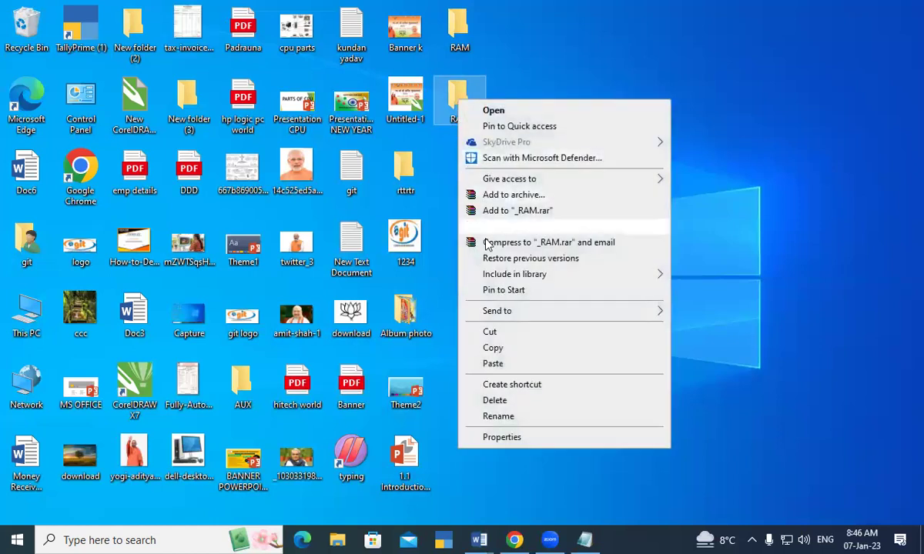
left_click(502, 437)
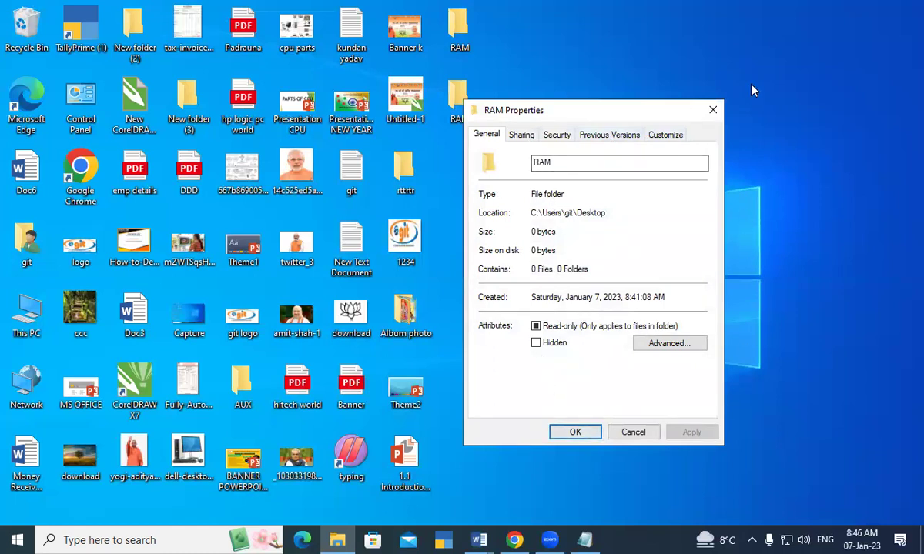
left_click(713, 112)
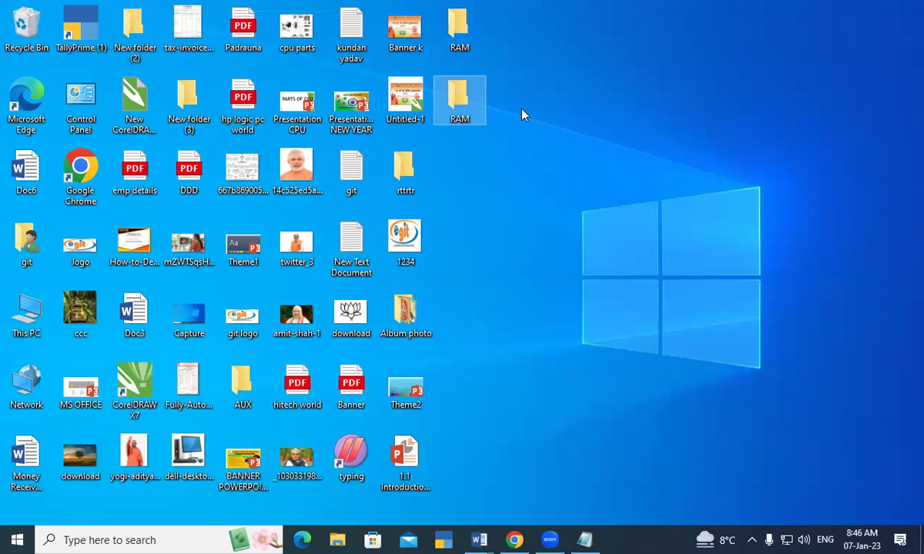
Change the lower RAM folder's icon to the coloured blocks icon from SHELL32.dll and apply it
key("alt+Return")
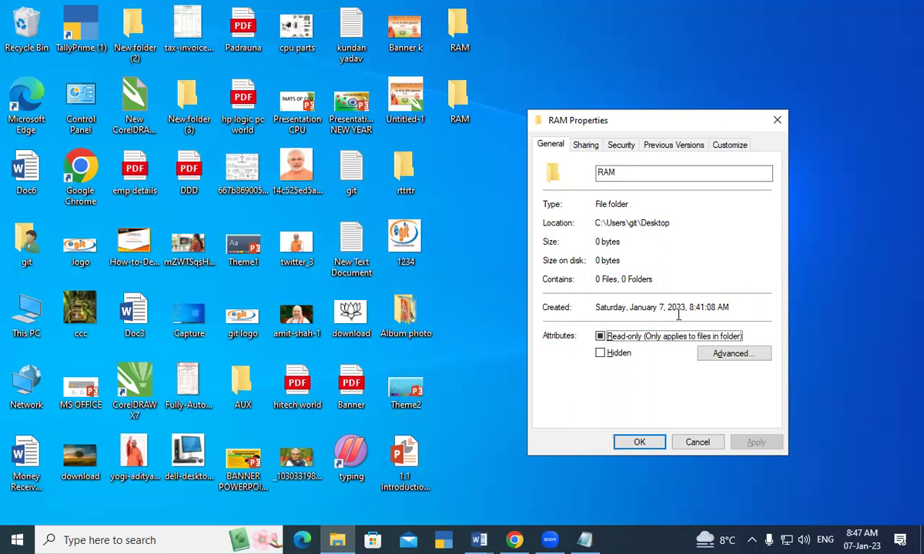
left_click(731, 146)
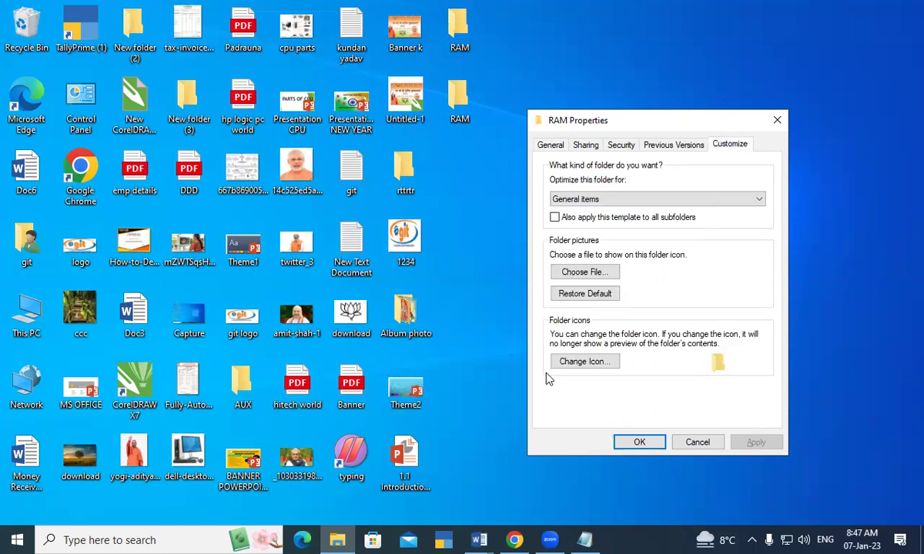
left_click(575, 365)
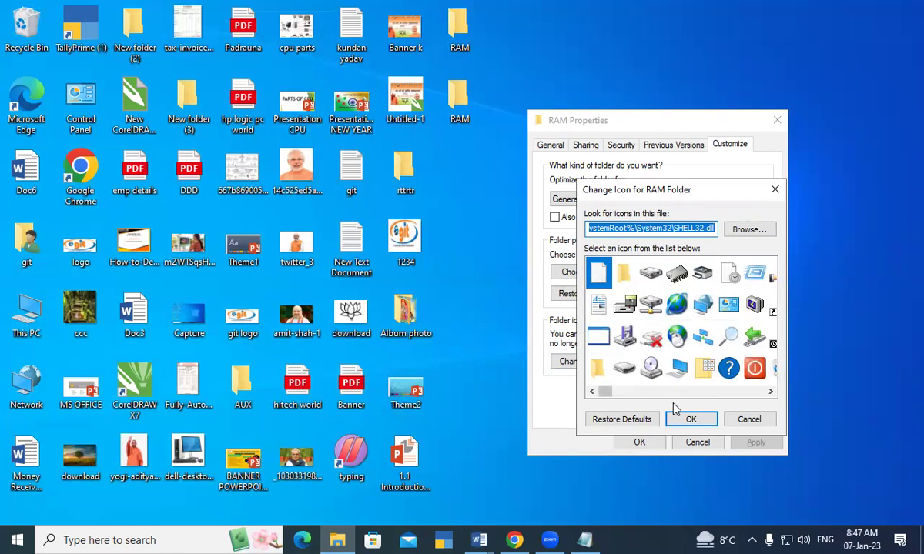
left_click(606, 393)
left_click_drag(606, 392, 643, 392)
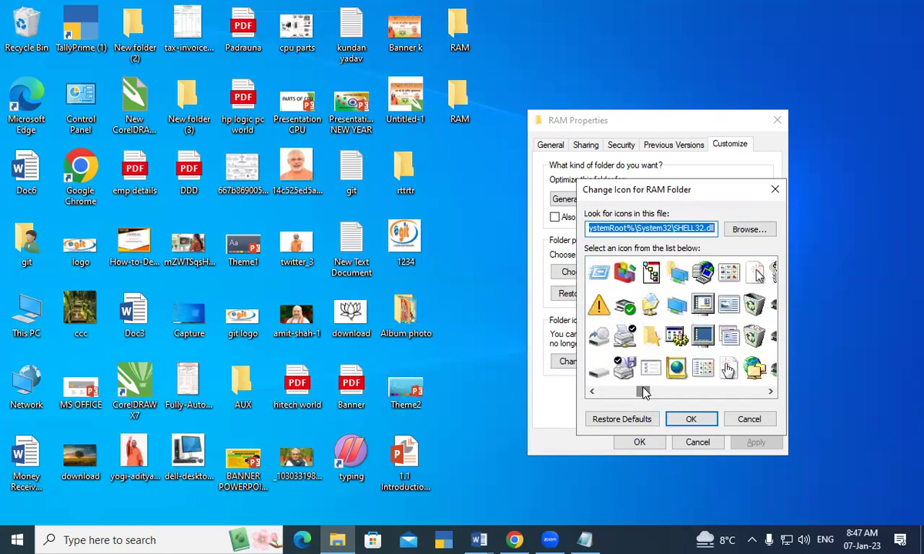
left_click(626, 274)
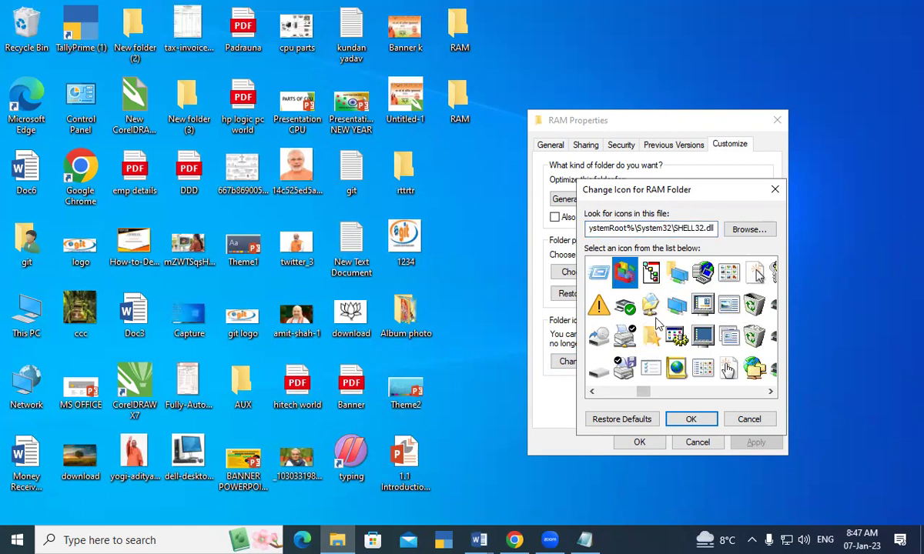
left_click(703, 418)
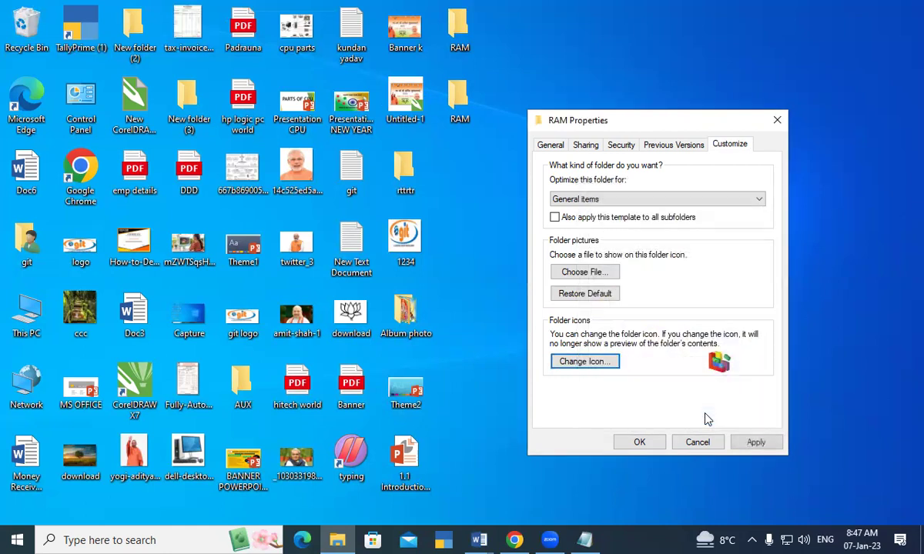
left_click(654, 444)
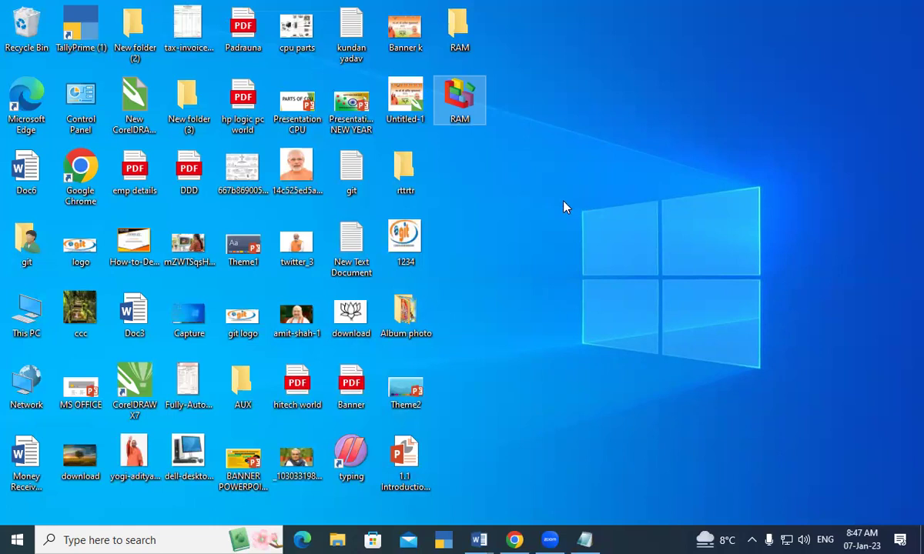
Change the upper RAM folder's icon to the red power button icon from SHELL32.dll and apply it
right_click(465, 17)
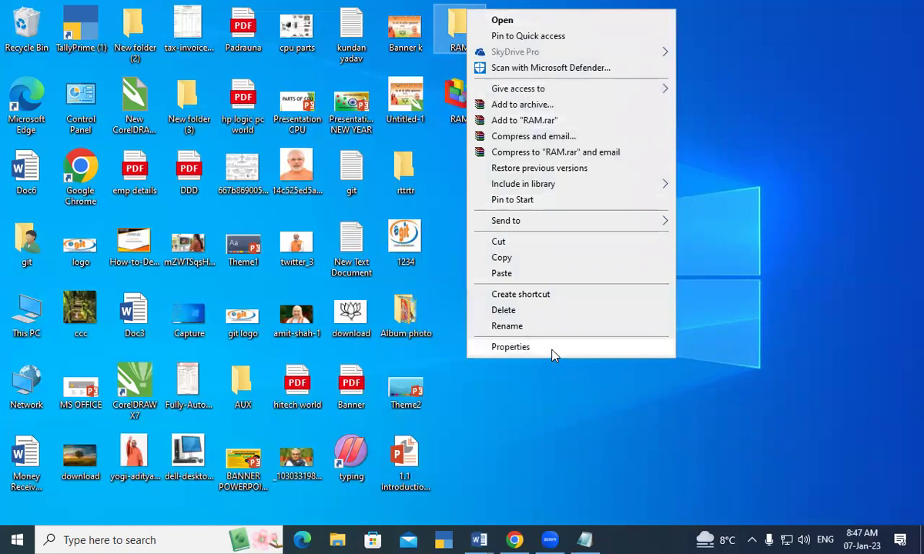
left_click(510, 347)
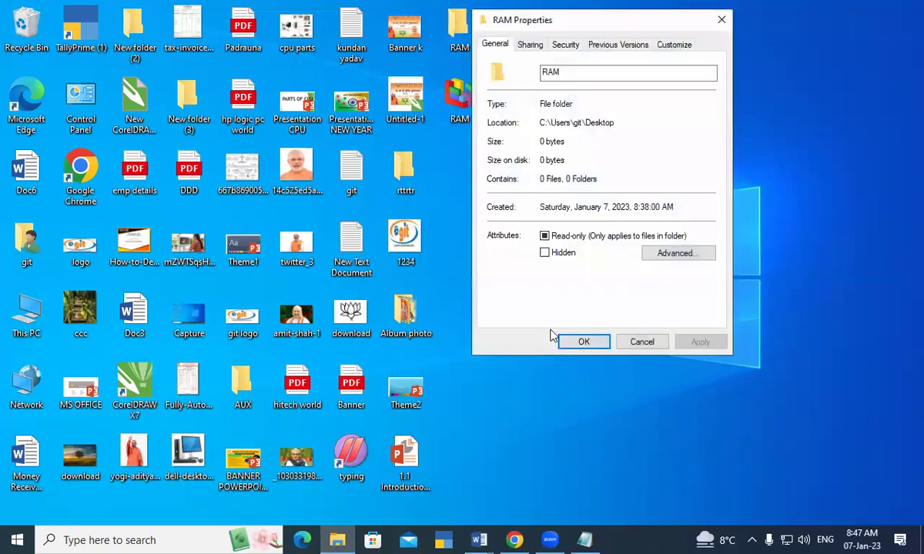
left_click(681, 45)
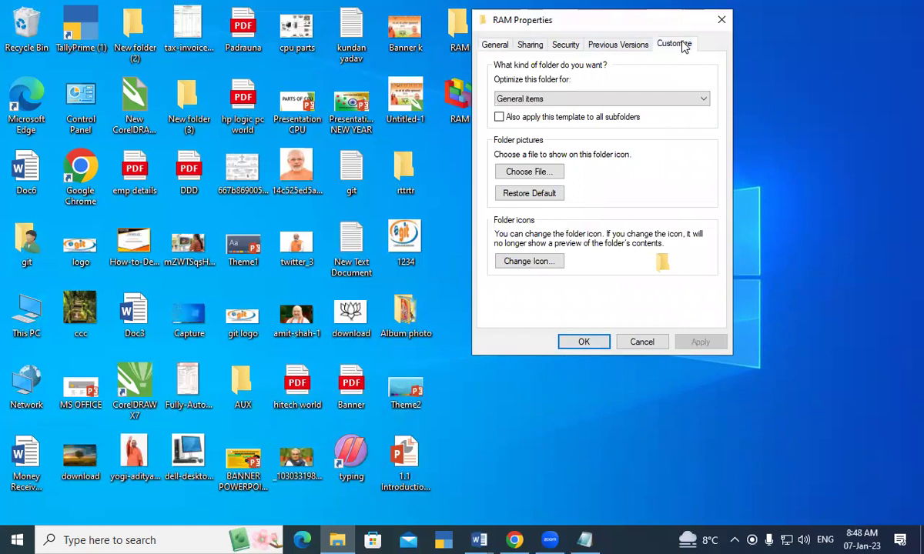
left_click(548, 262)
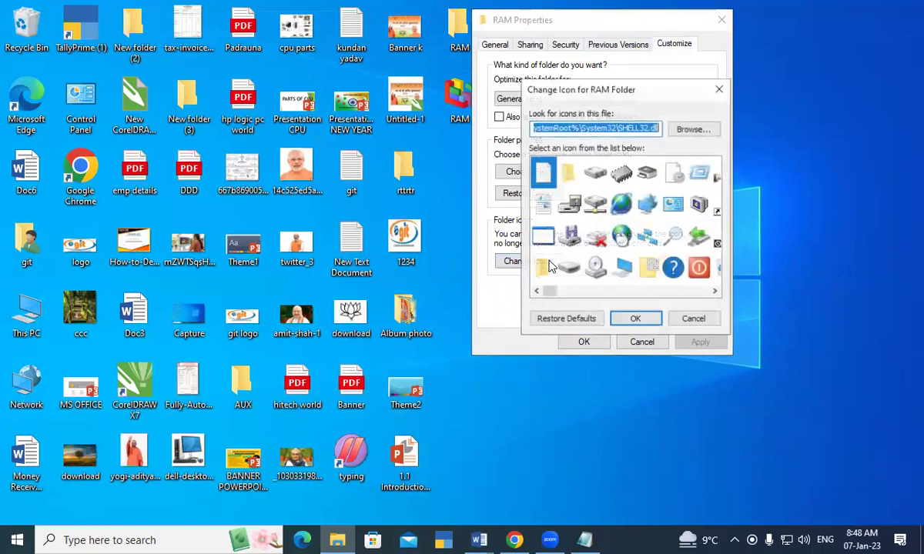
left_click(698, 267)
left_click(636, 319)
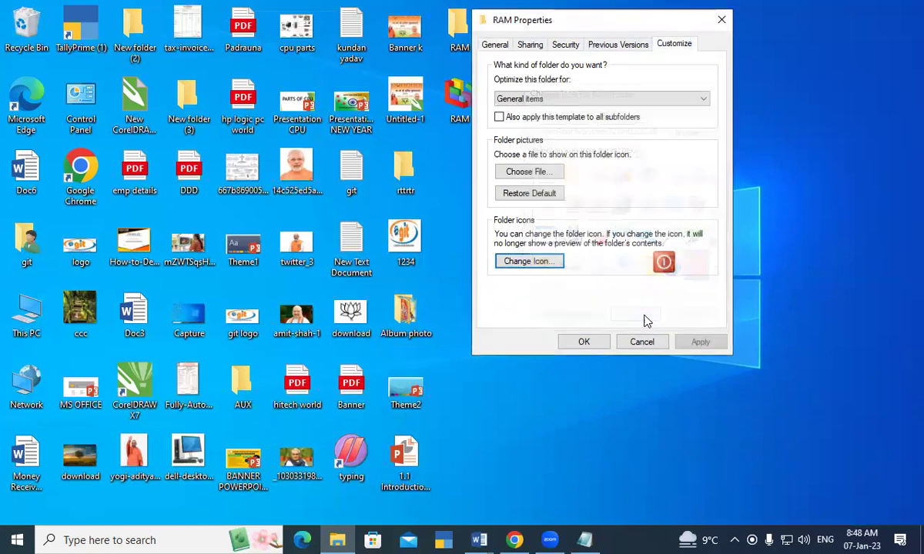
left_click(602, 342)
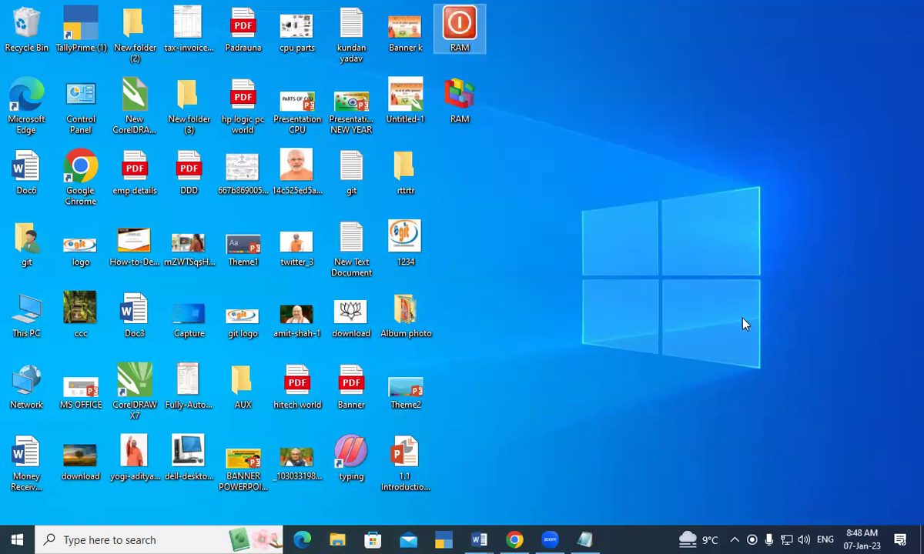
Permanently delete both RAM folders from the desktop, including their desktop configuration files
left_click_drag(573, 9, 450, 136)
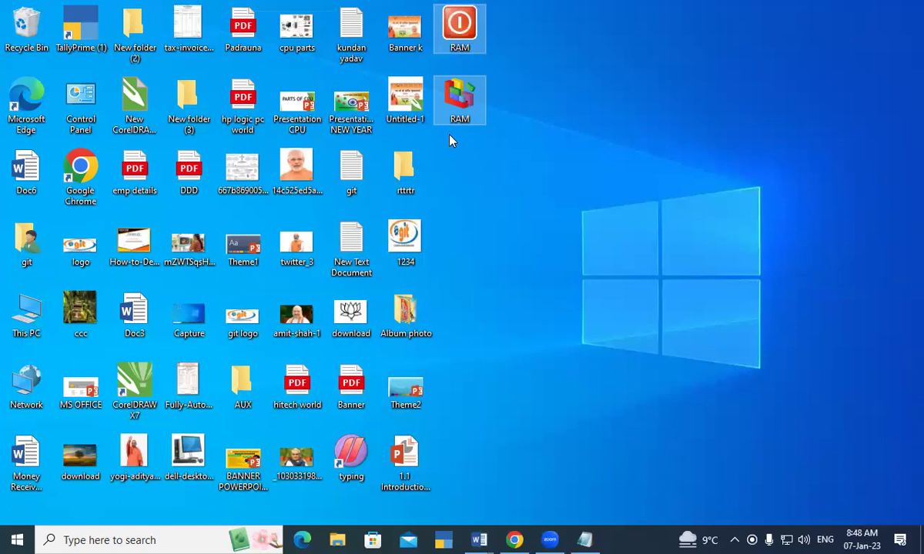
key("shift+Delete")
key("Return")
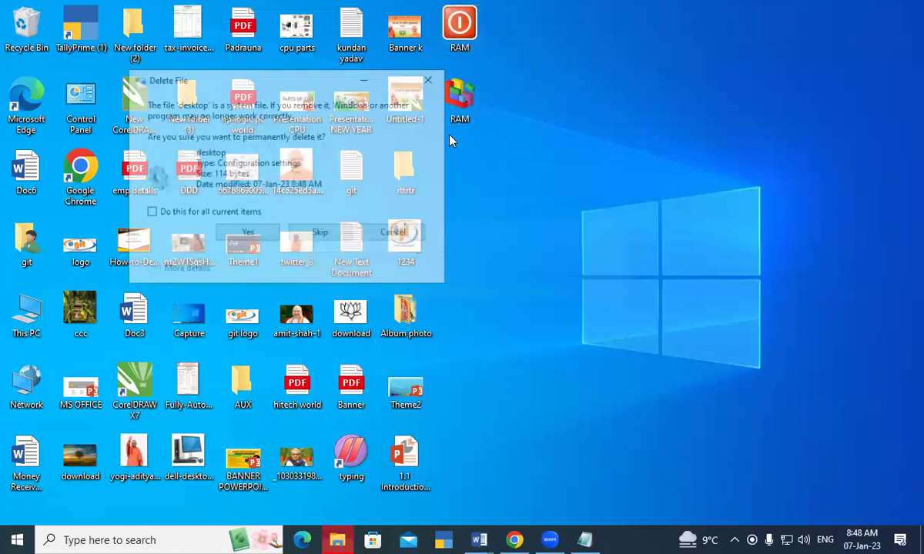
key("Return")
key("Return")
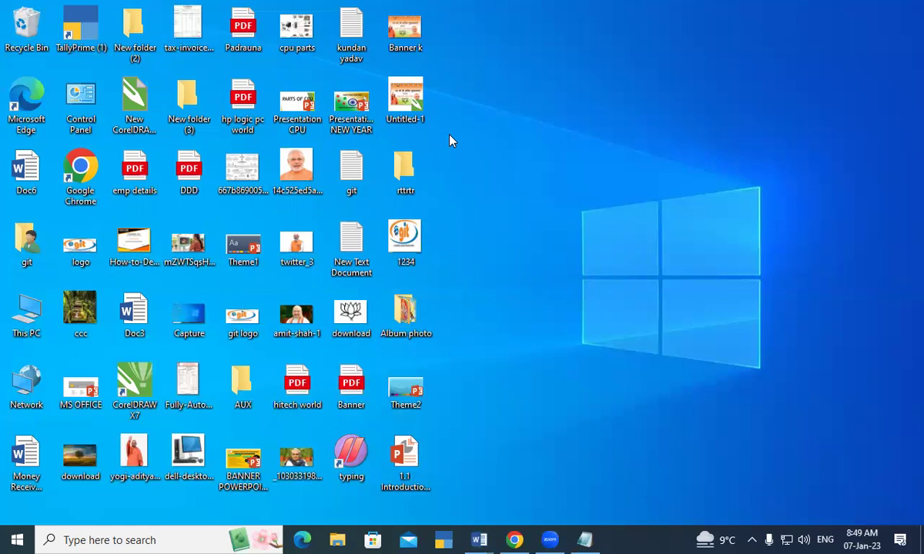
Switch to Notepad and replace the INSERT UNICODE text with "RIGHT CLICK ON FOLDER>"
left_click(585, 540)
left_click_drag(105, 39, 5, 40)
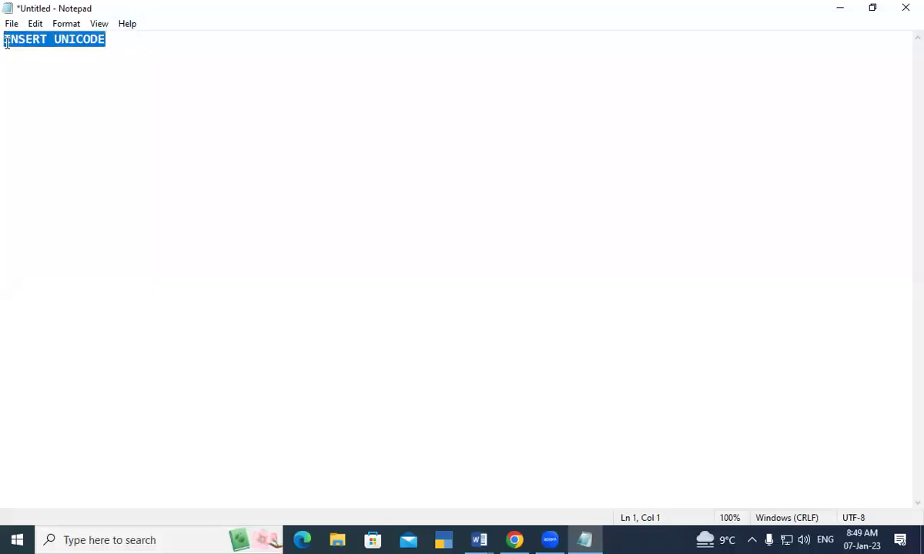
type("RIGHT CLICK ON FOLDER")
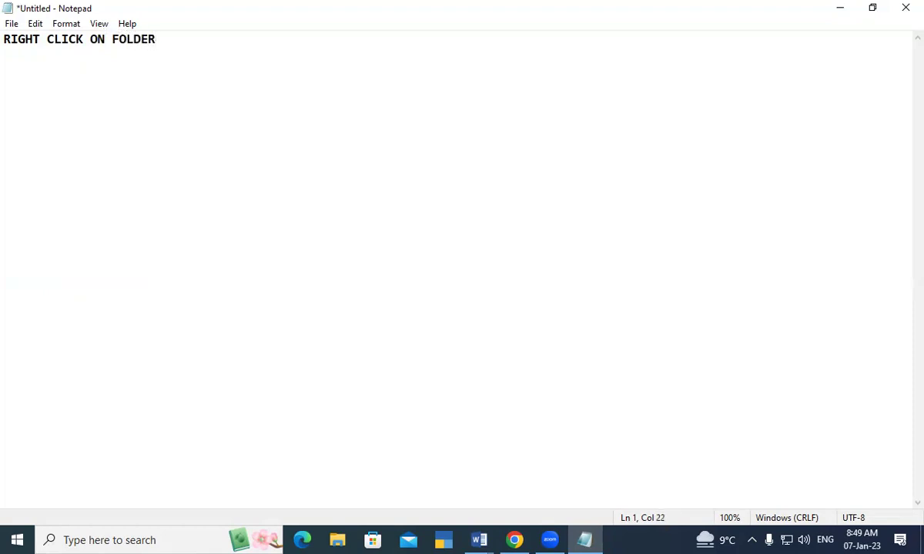
type(">")
Enlarge the note's bold Consolas font to the size listed just after 24
left_click(64, 24)
left_click(84, 56)
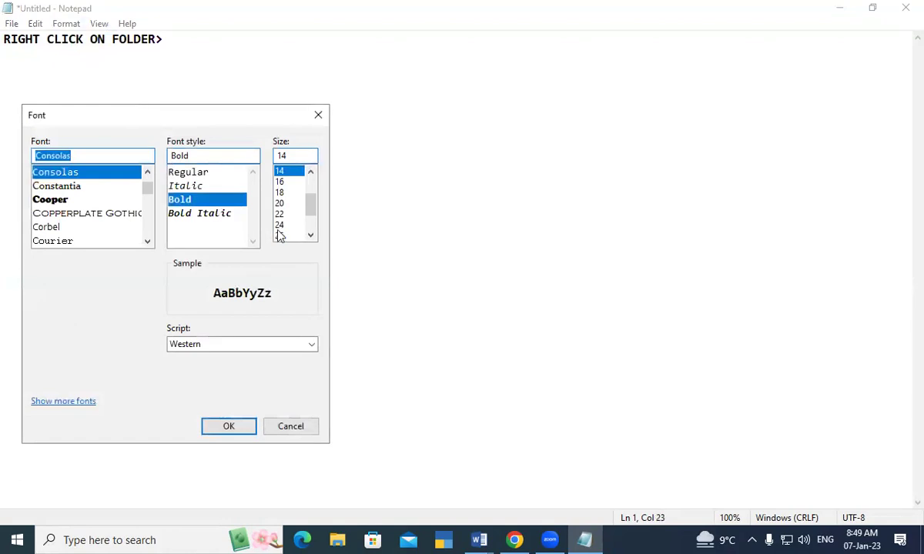
left_click(281, 235)
left_click(230, 426)
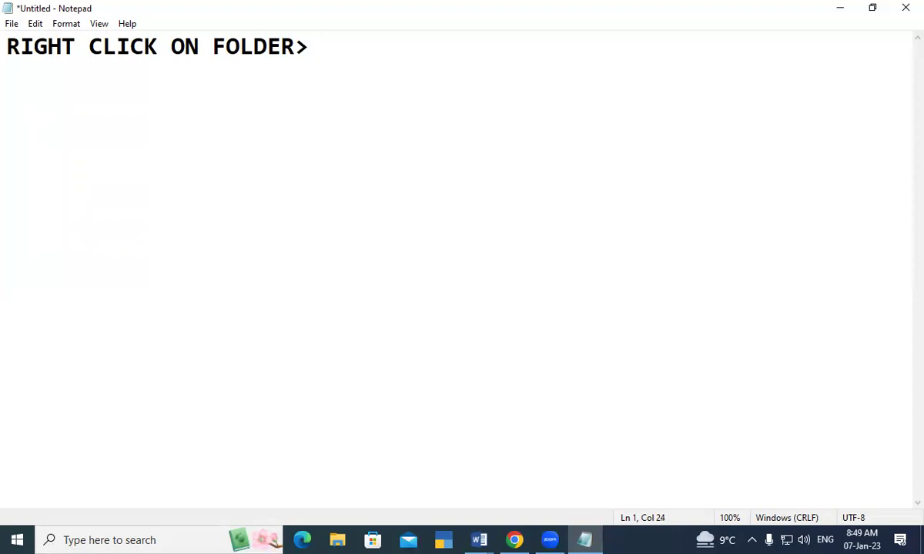
Continue the note after "FOLDER>" with "PROPERTIES > CUSTOMISE > CHANGE ICON > CHOOSE ICON > OK > OK"
type("PROPER")
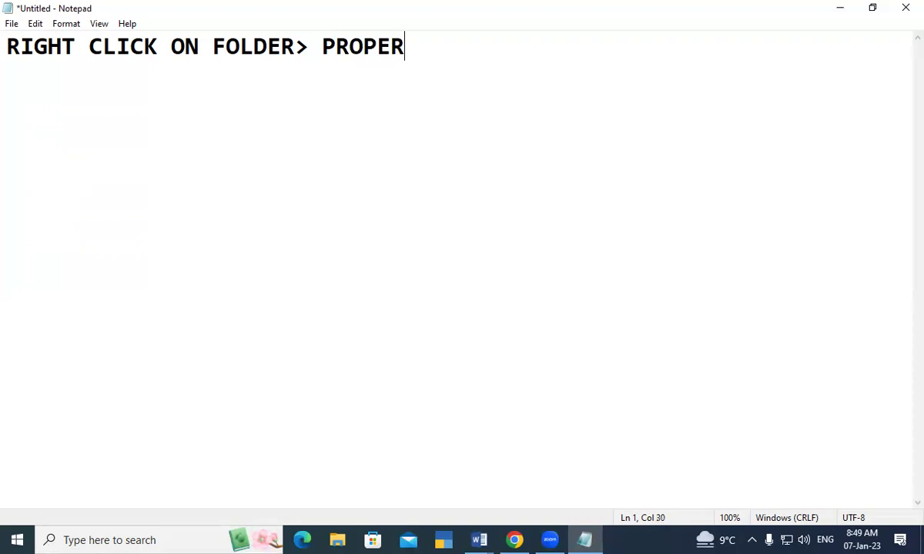
type("TIES ")
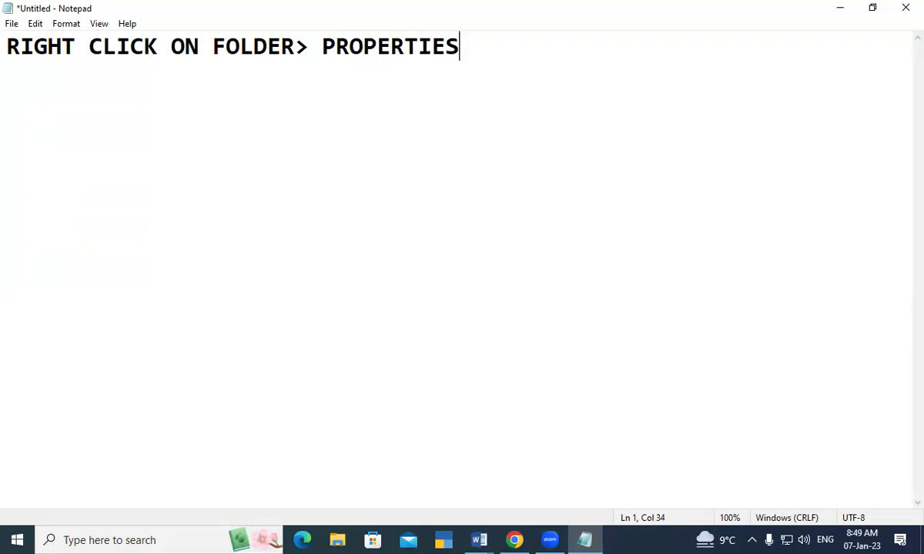
type("> CUSTOM")
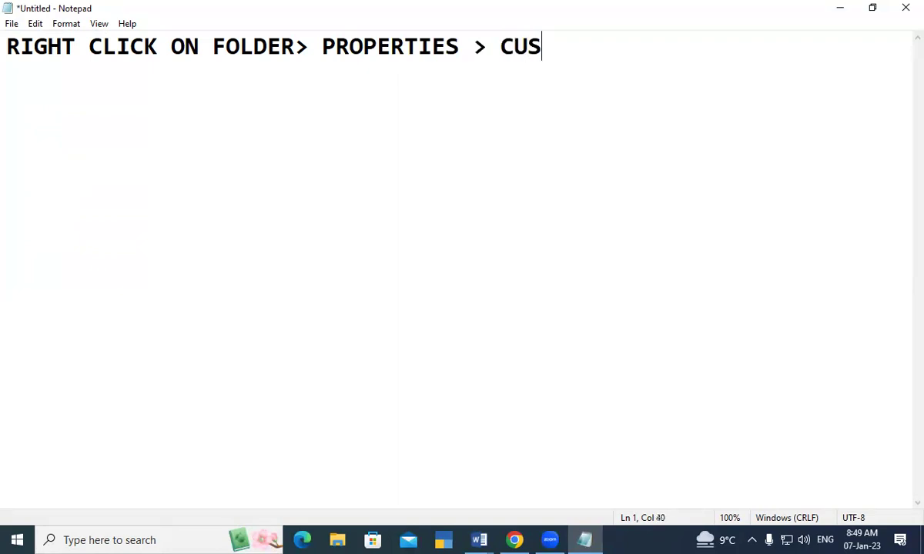
type("ISE")
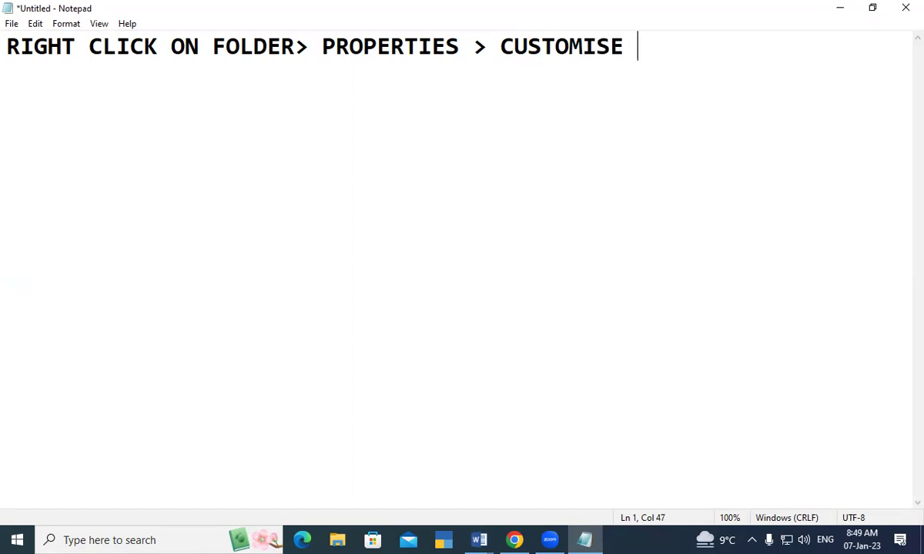
type(" > ")
type("CH")
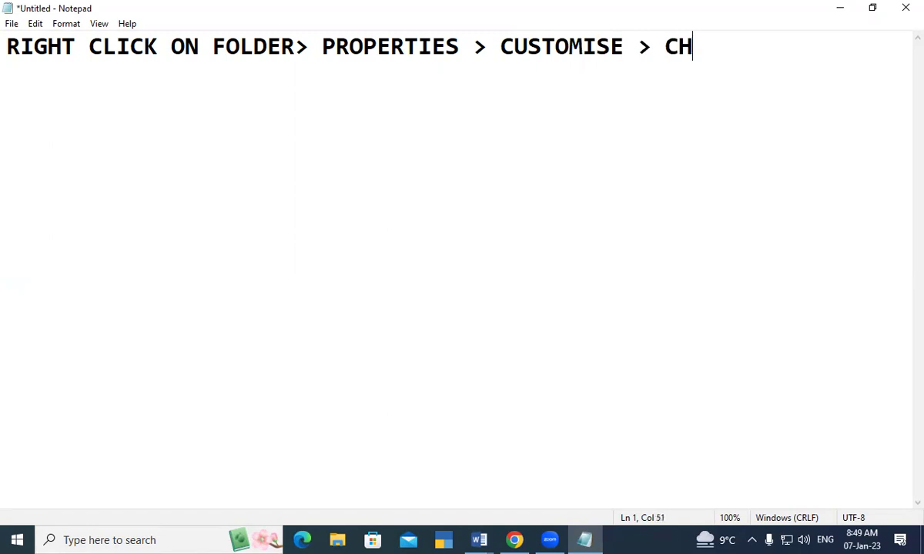
type("ANG")
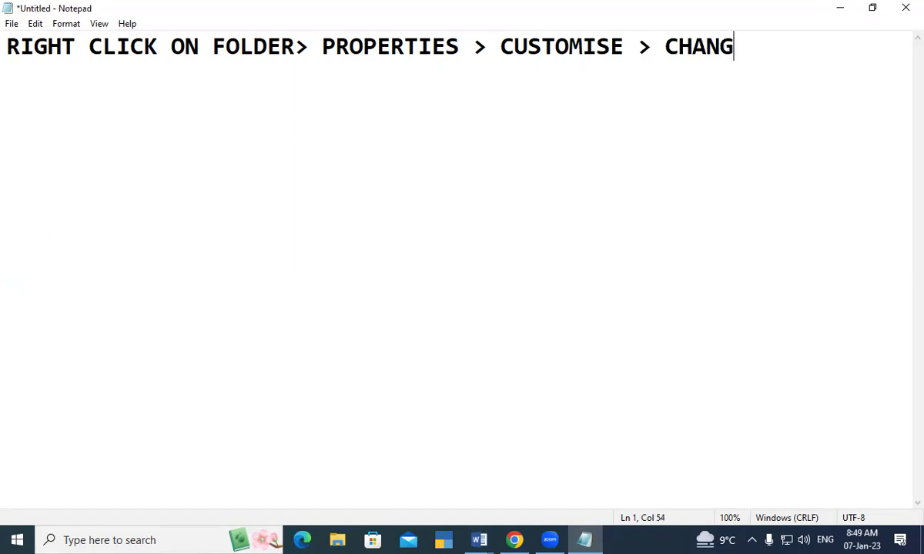
type("E ICON")
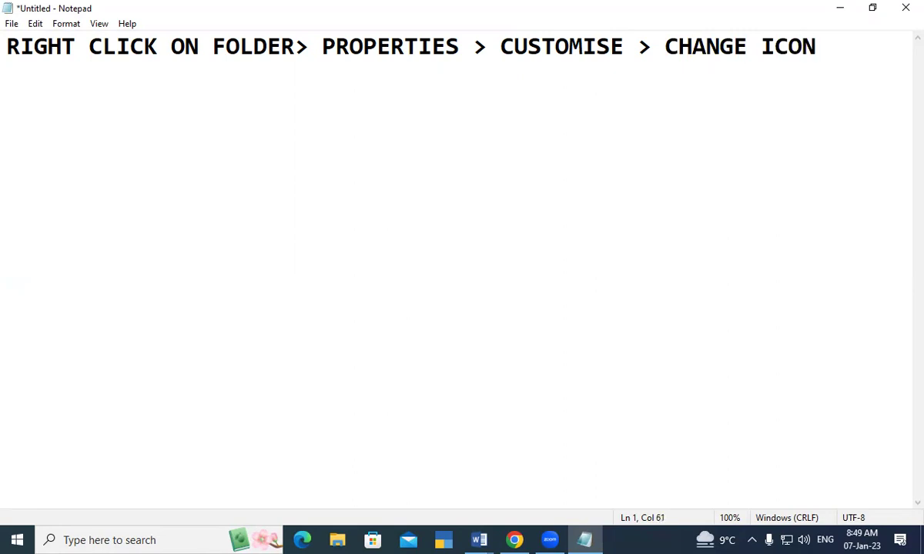
type(" > CHOOSE ")
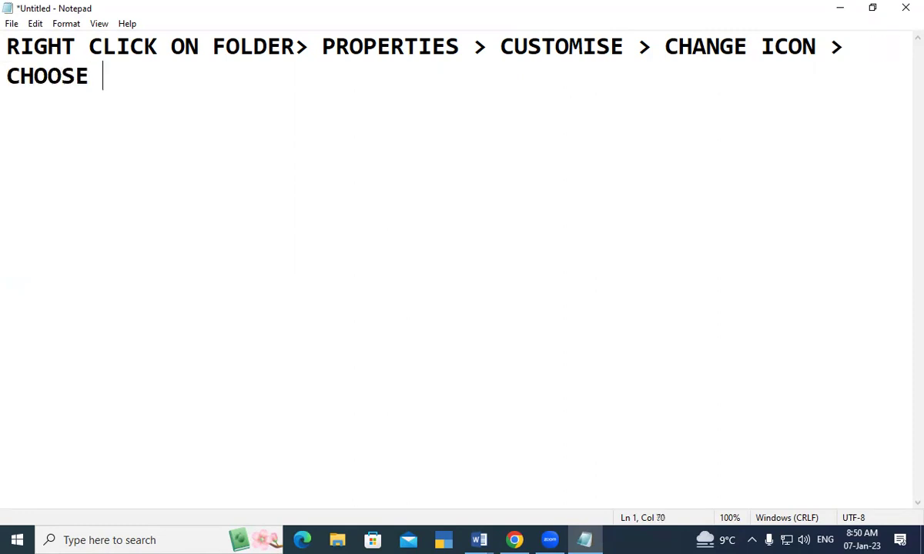
type("ICON")
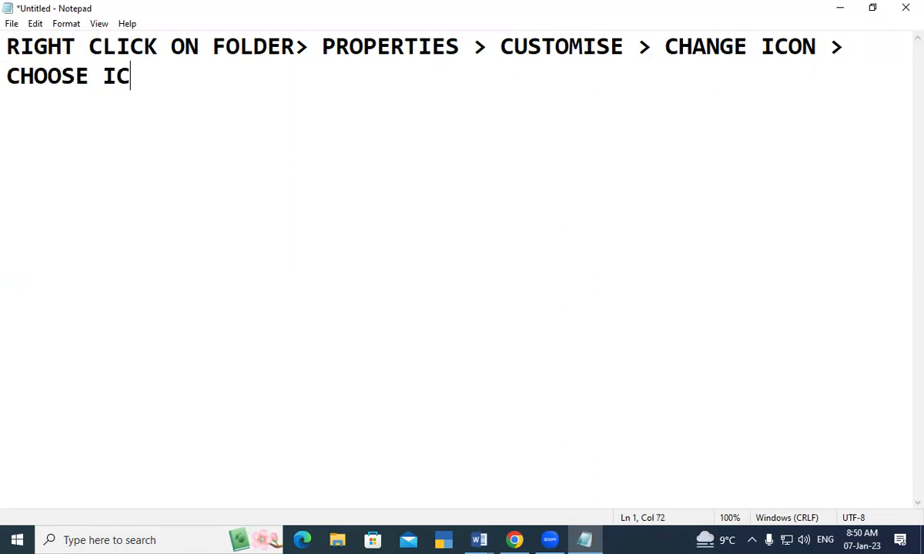
type(" >")
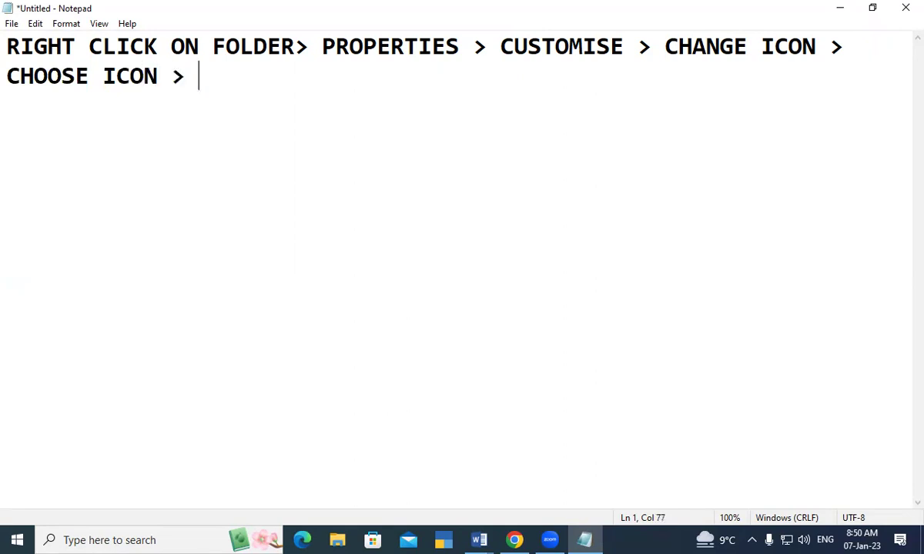
type(" OK ")
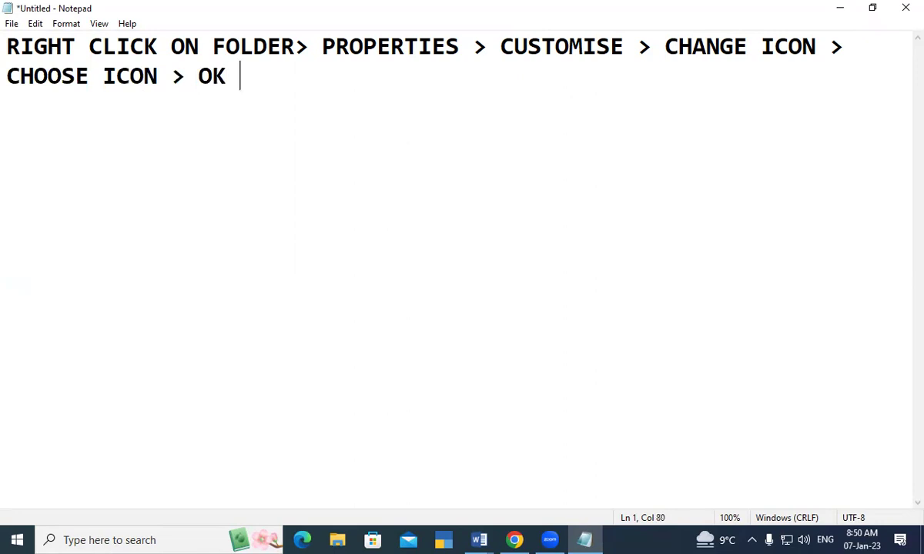
type("> OK")
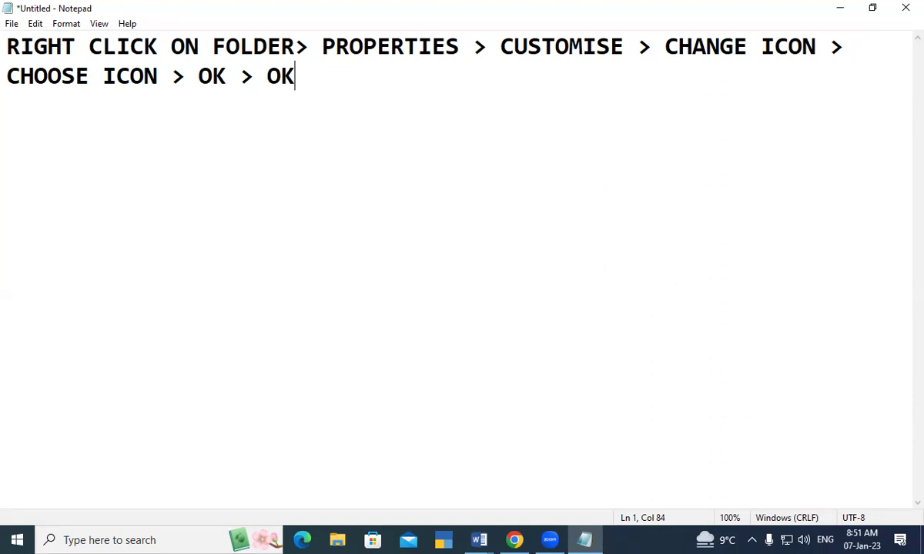
Close the folder icon note without saving it, and create a desktop folder named "@"
left_click(905, 8)
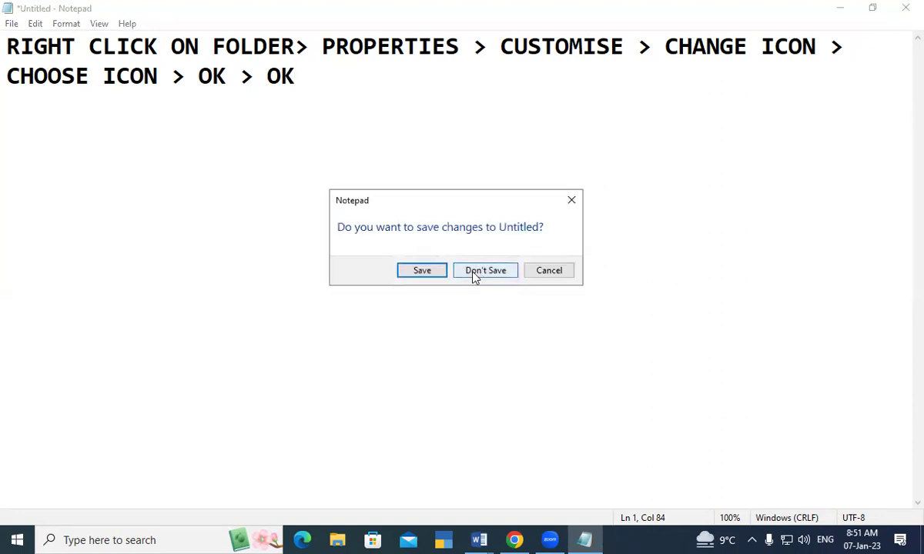
left_click(485, 270)
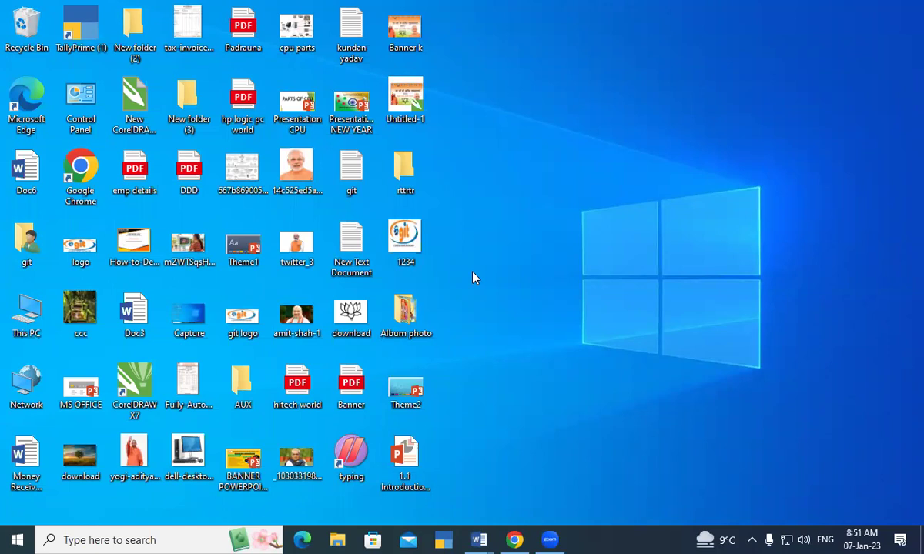
key("ctrl+shift+n")
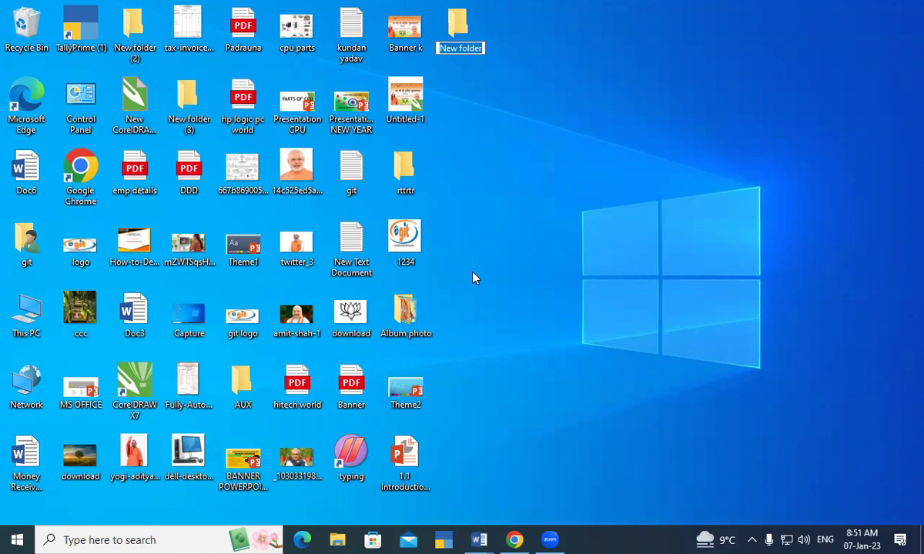
type("@")
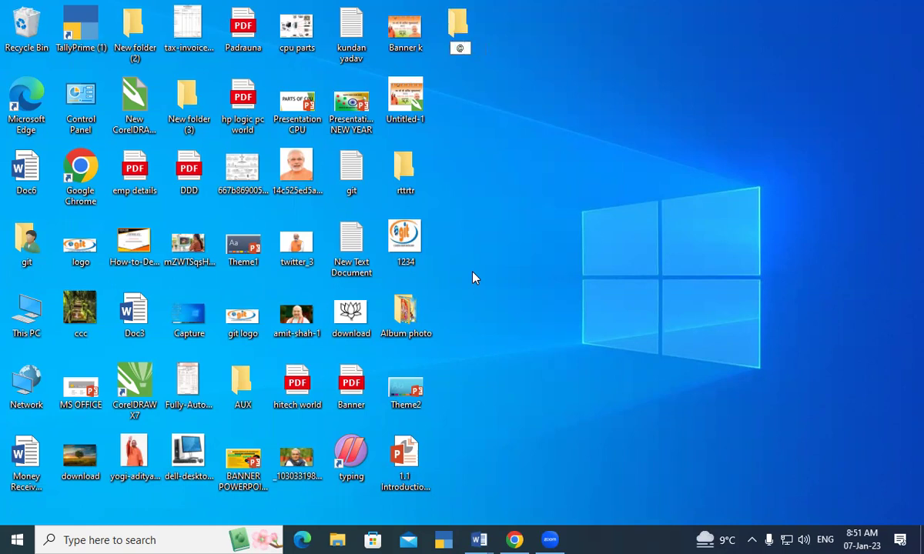
key("Return")
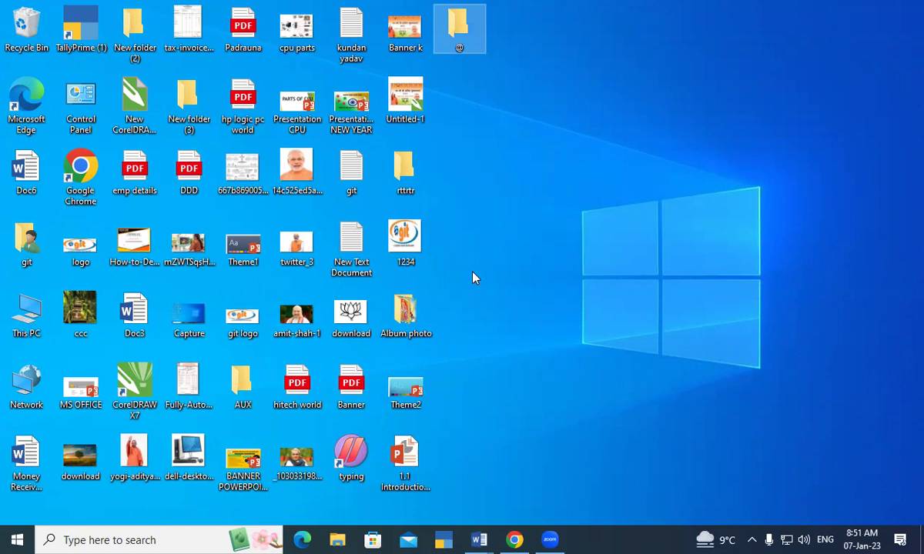
Create another new folder on the desktop and try to use a forward slash as its name
key("ctrl+shift+n")
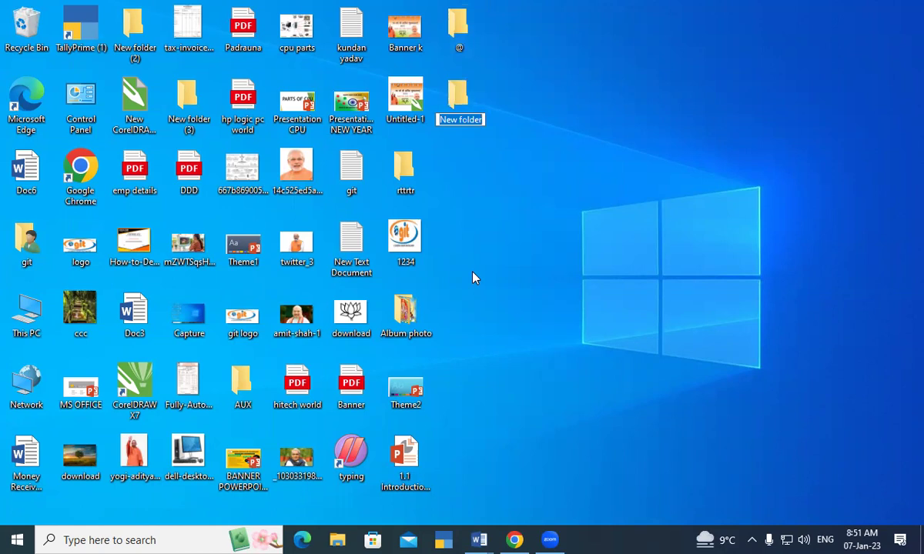
key("slash")
key("slash")
key("slash")
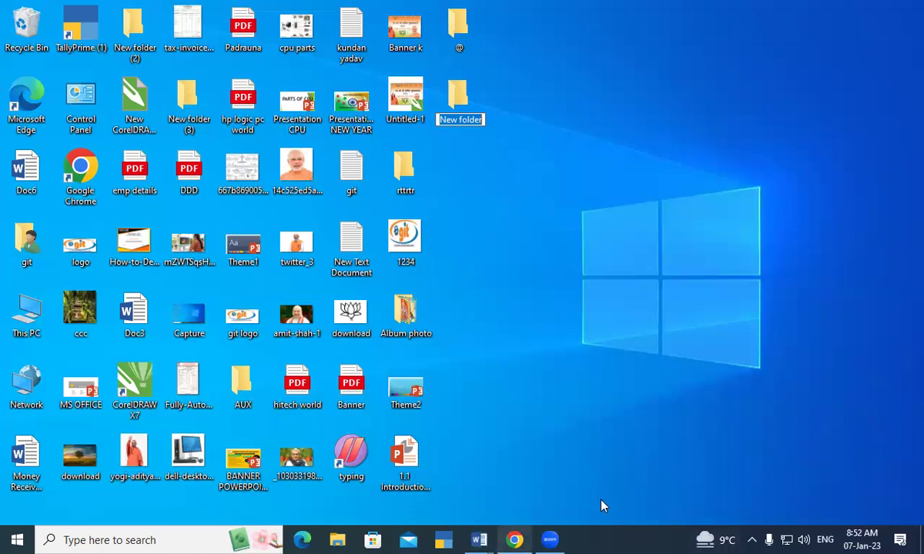
Switch to Document2 in Word and write ": COLON" and "; SEMI COLON" on separate lines below the existing content
mouse_move(479, 539)
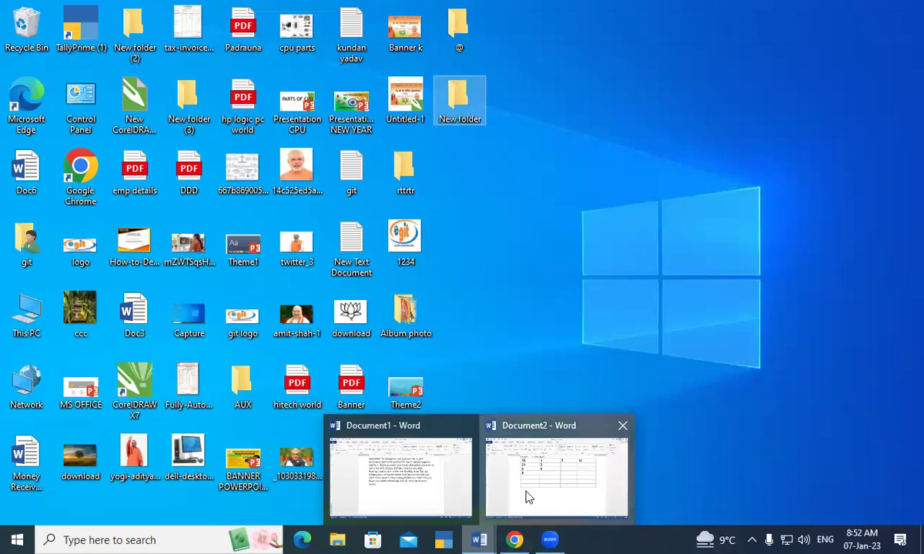
left_click(529, 498)
scroll(235, 319, "down", 5)
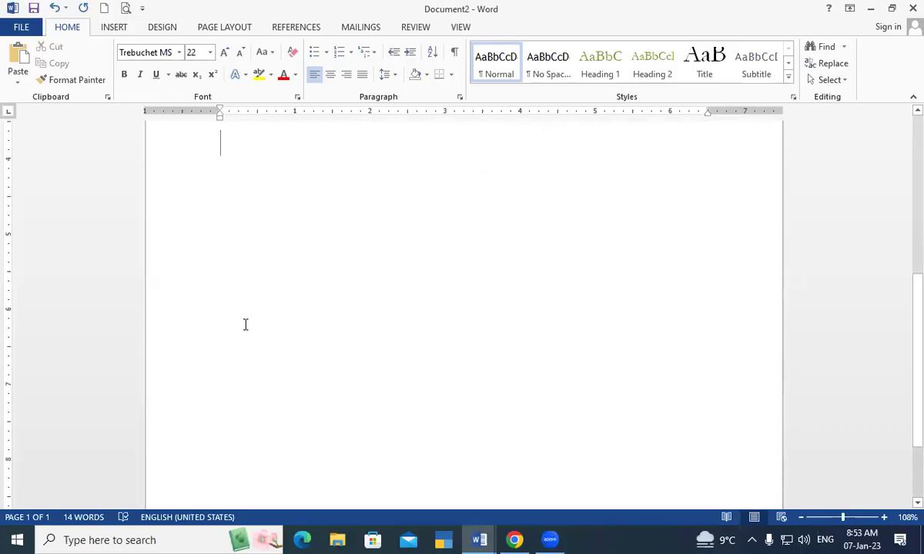
type(">")
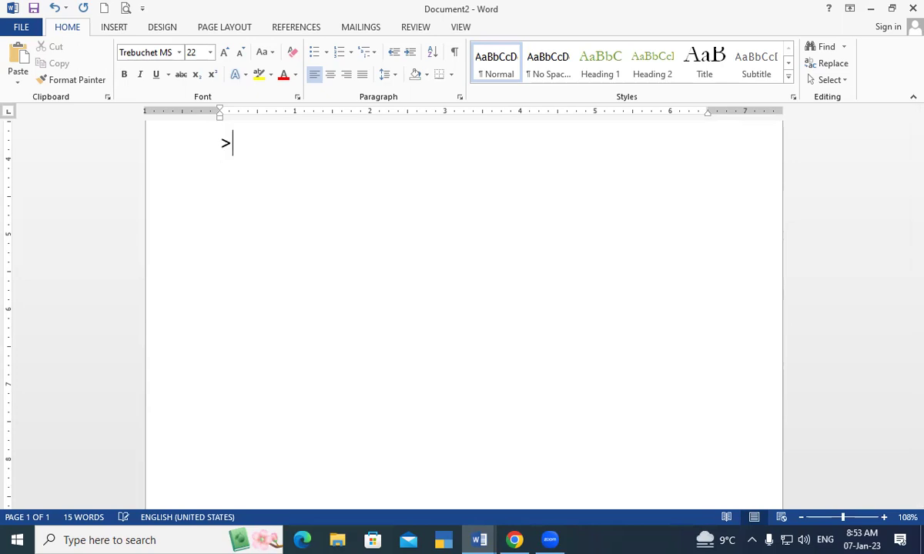
key("BackSpace")
type("<")
key("BackSpace")
type(";")
key("BackSpace")
type(": COLON")
key("Return")
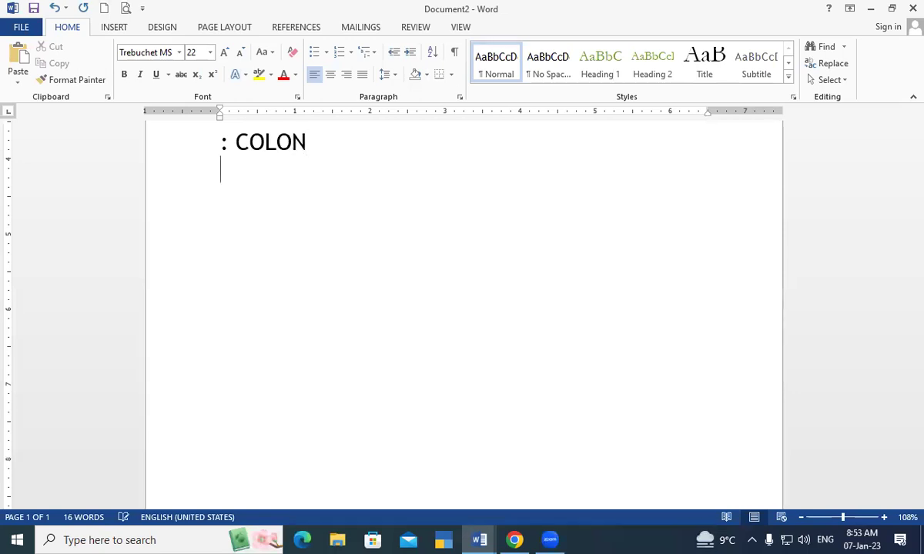
type("; SEMI COLON")
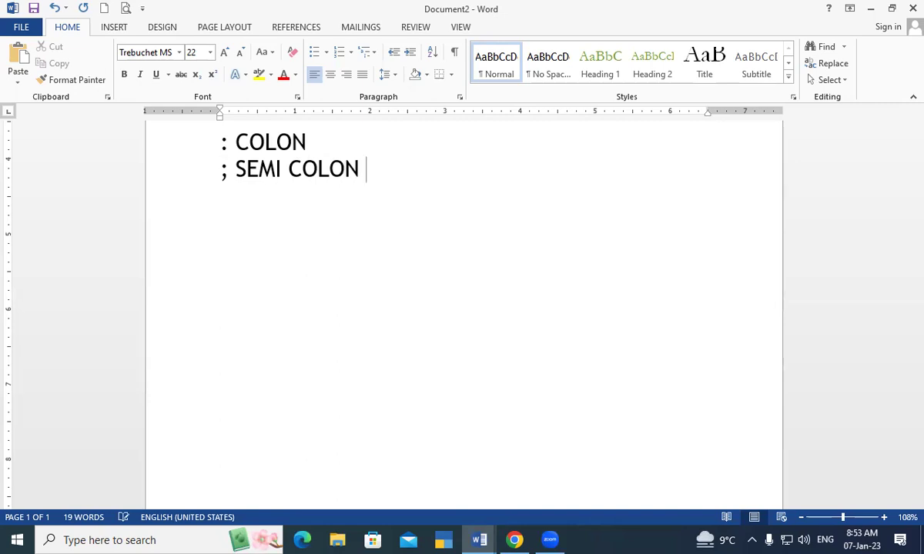